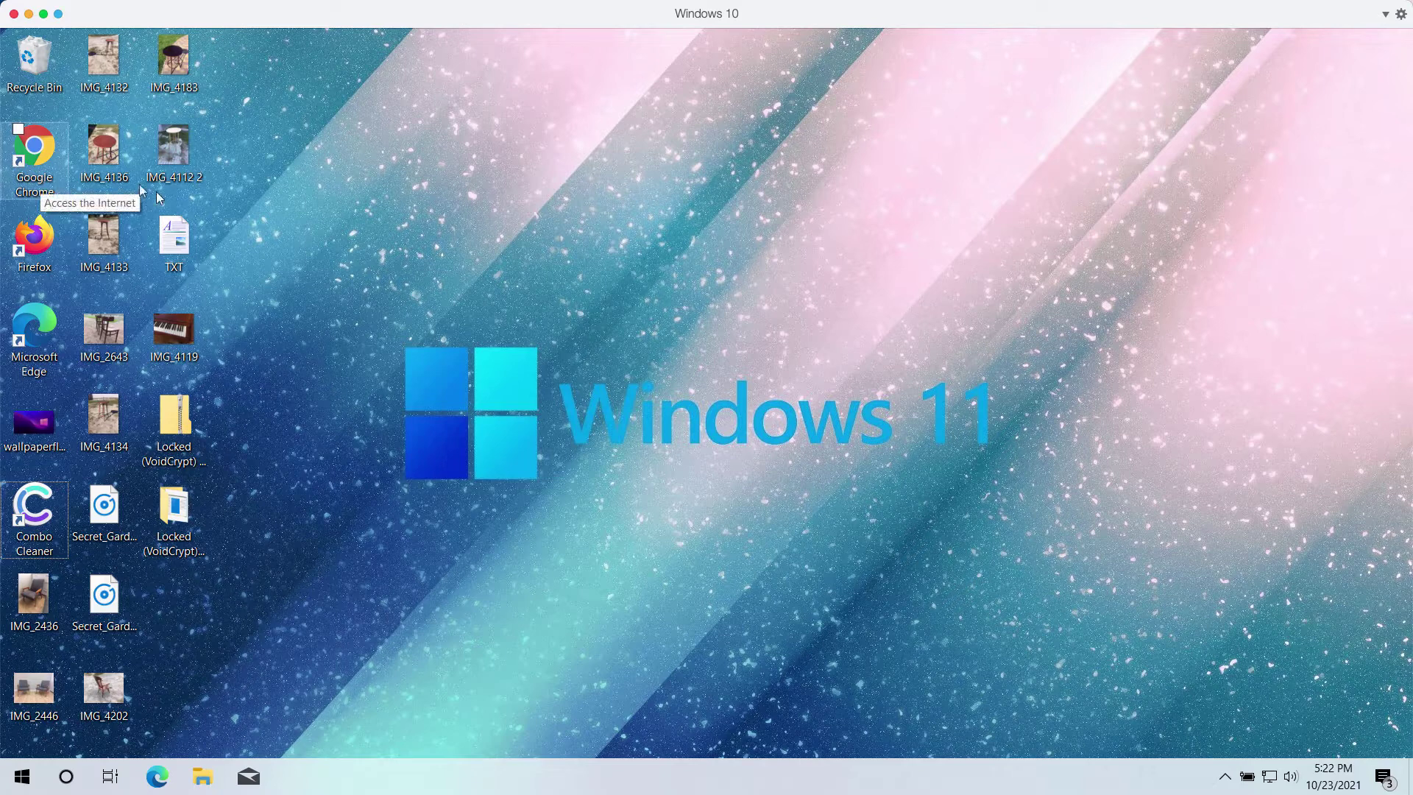
# Preview the desktop TXT document and the IMG_4202 and IMG_2436 photos, closing each.
pyautogui.doubleClick(172, 237)
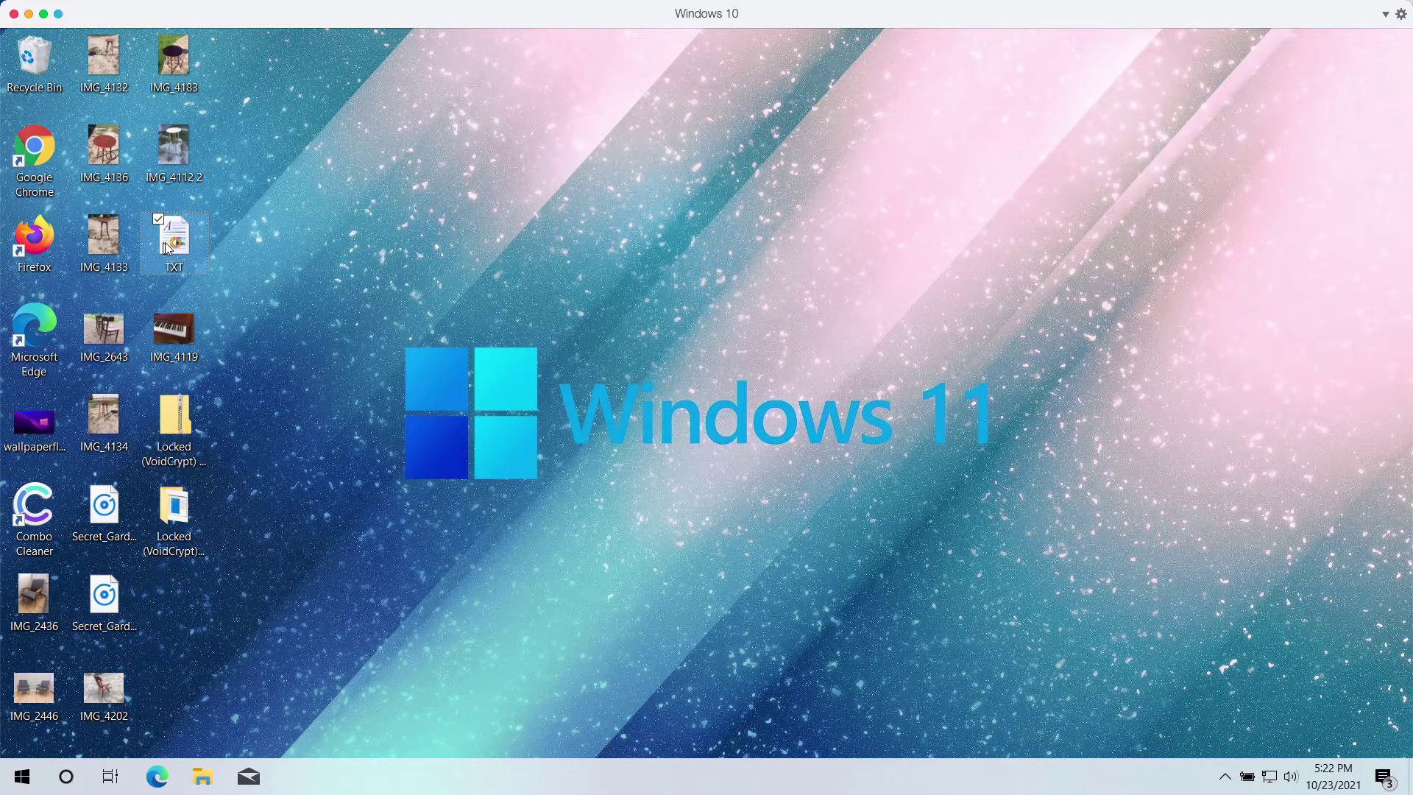
pyautogui.click(1172, 184)
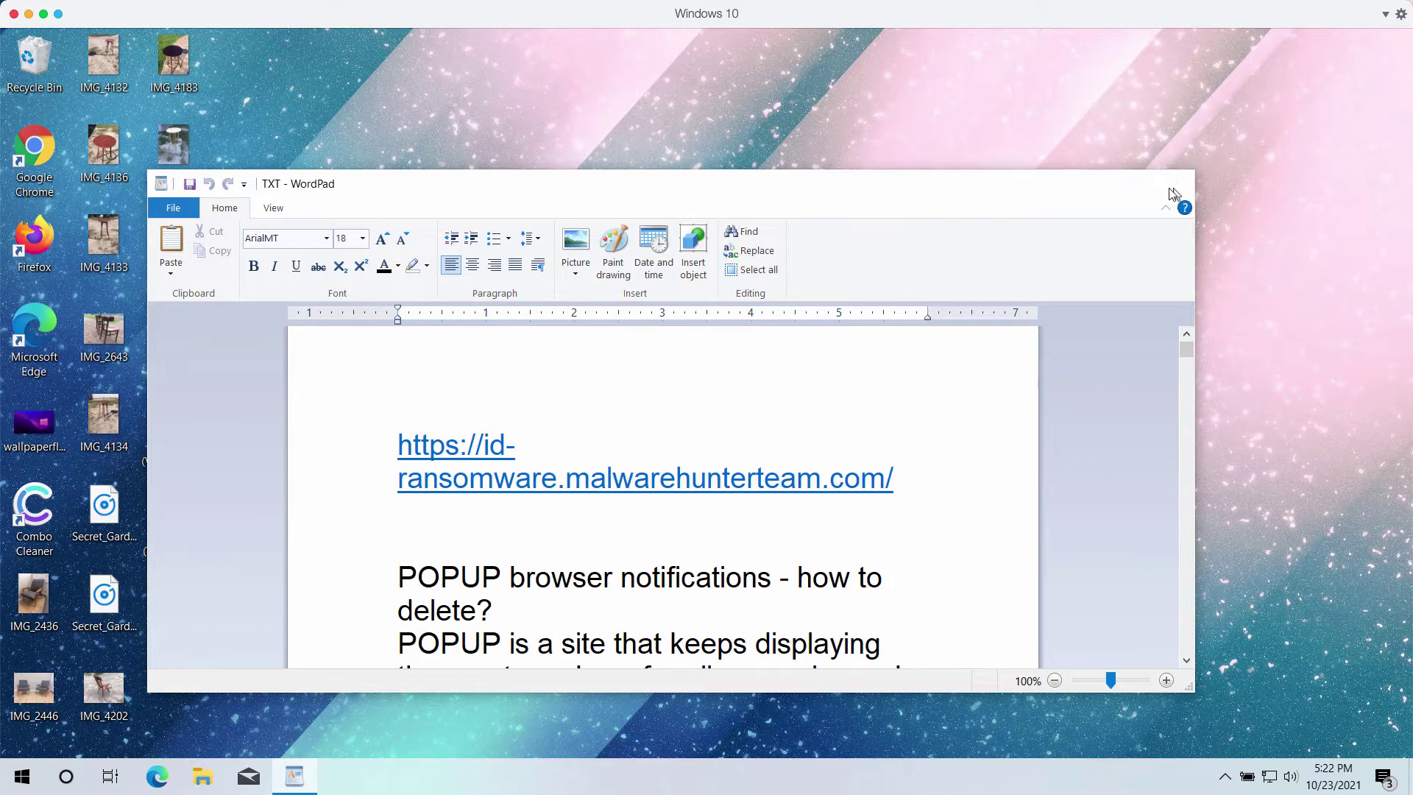
pyautogui.doubleClick(103, 689)
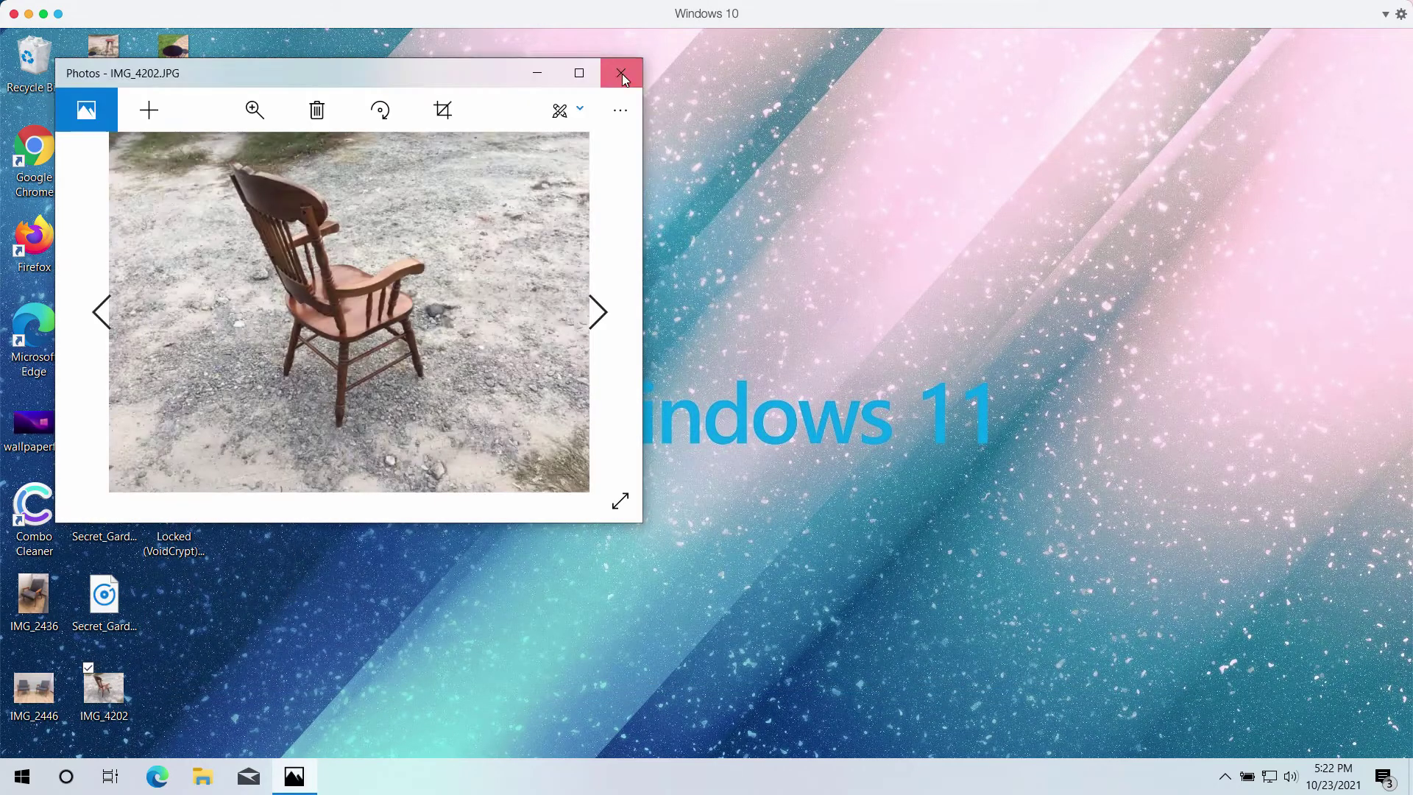
pyautogui.click(621, 73)
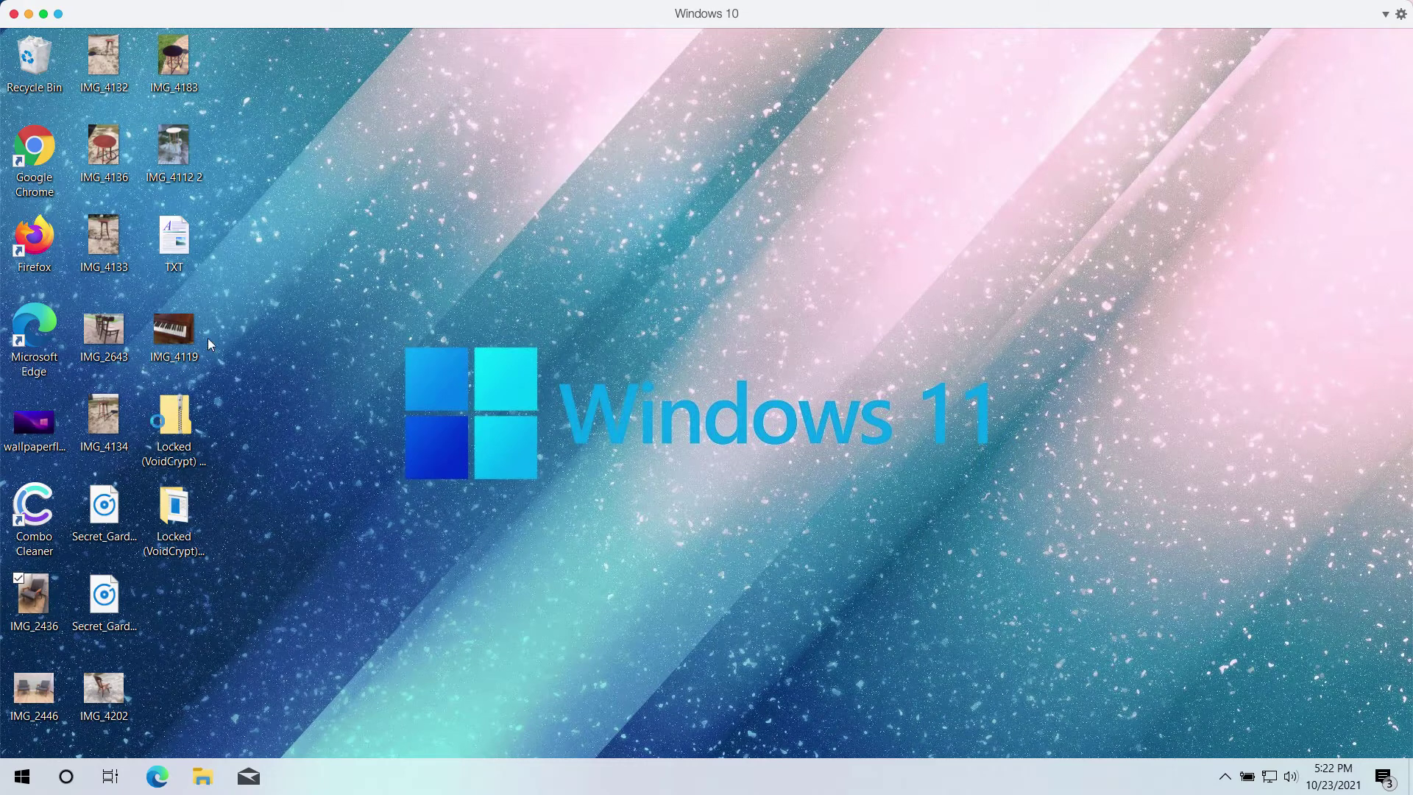
pyautogui.doubleClick(34, 596)
pyautogui.click(621, 74)
# Run the program in the Locked (VoidCrypt) Ransomware folder, then close the folder window.
pyautogui.click(188, 514)
pyautogui.doubleClick(188, 513)
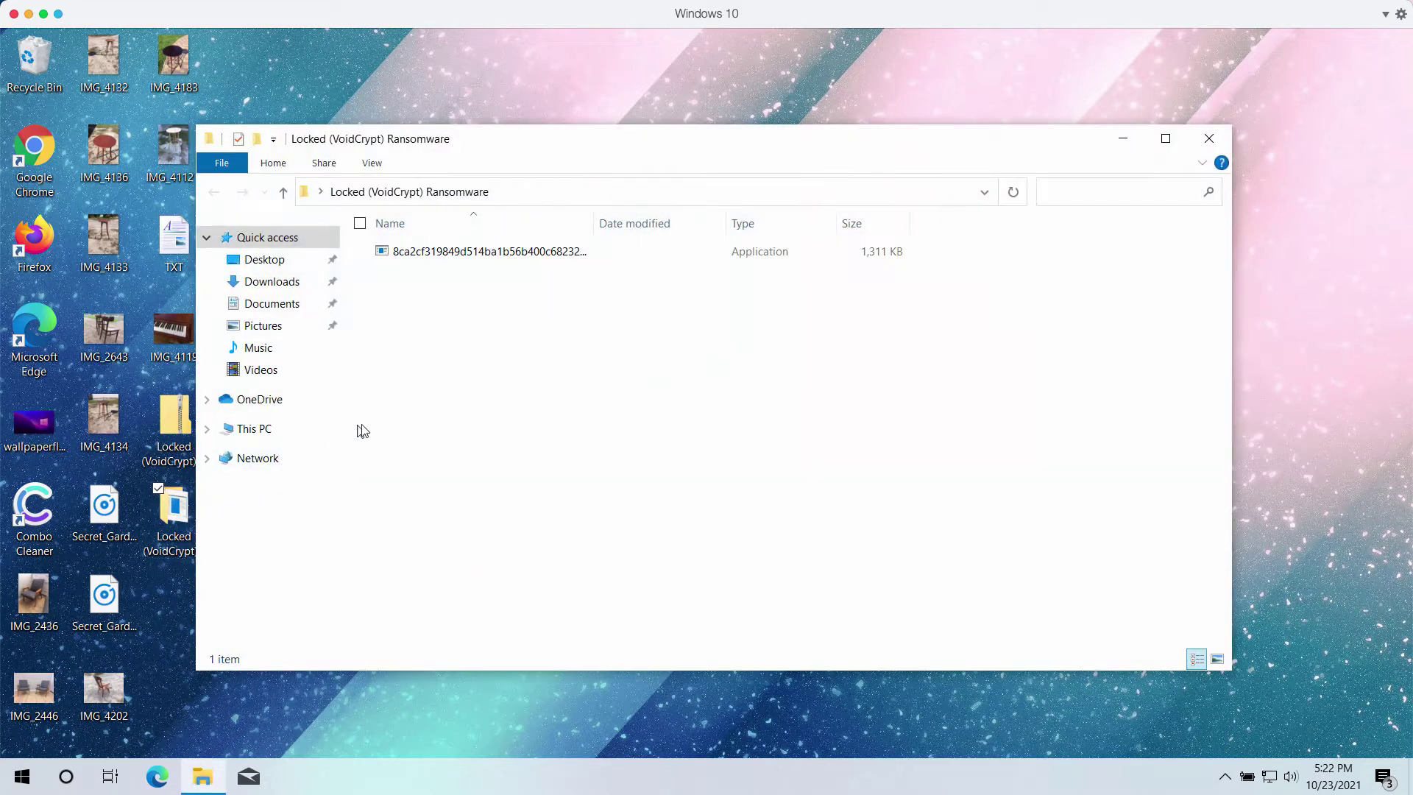
pyautogui.doubleClick(519, 251)
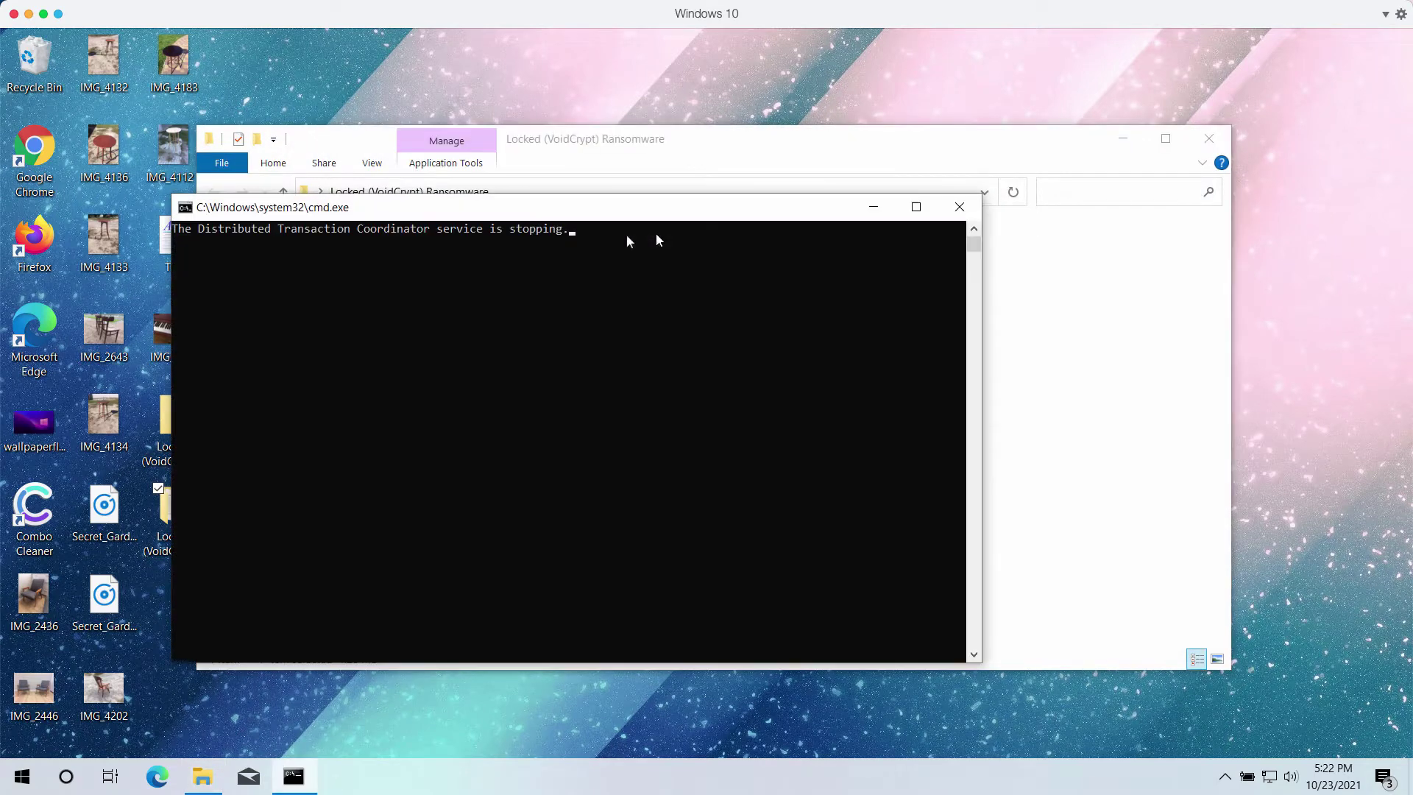
pyautogui.moveTo(605, 211); pyautogui.dragTo(716, 201)
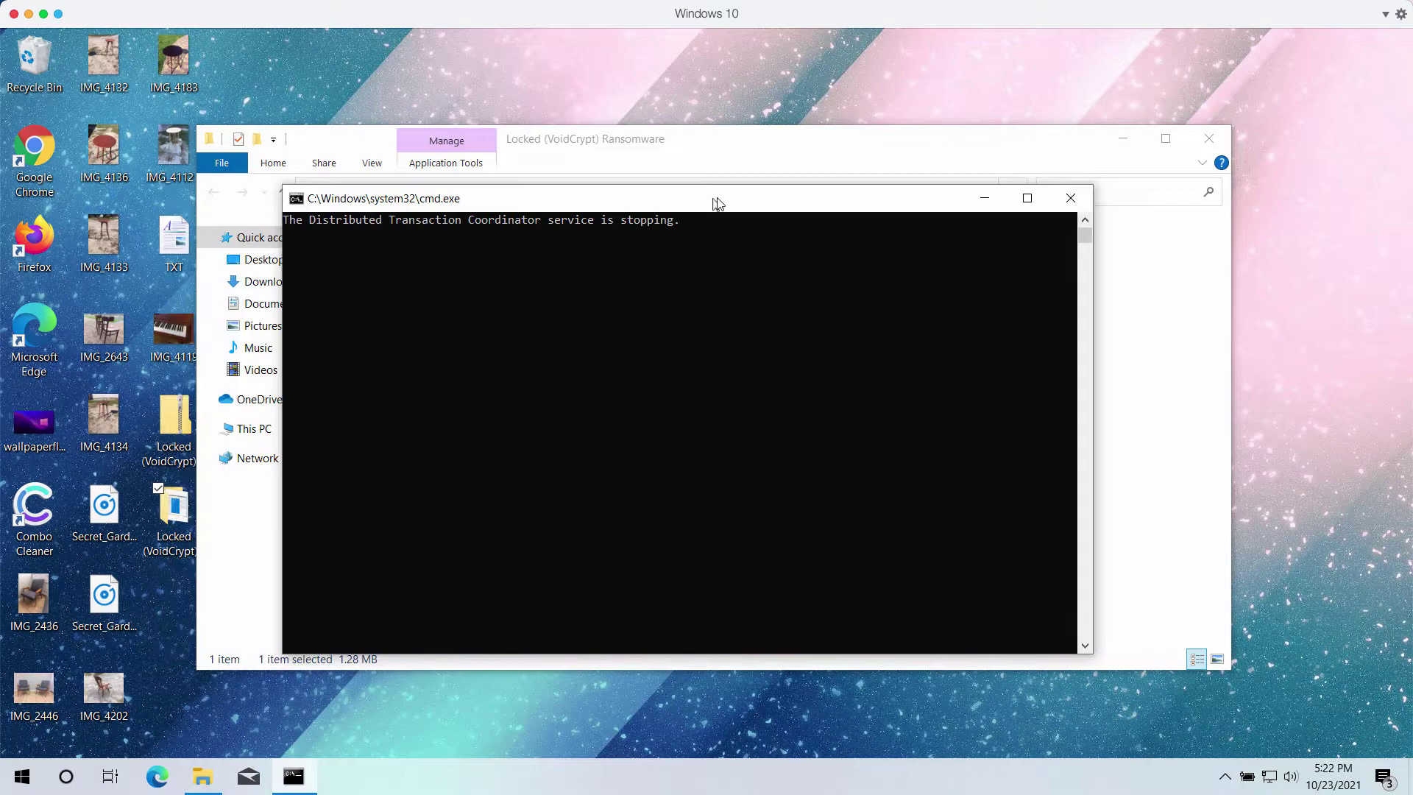
pyautogui.click(1208, 139)
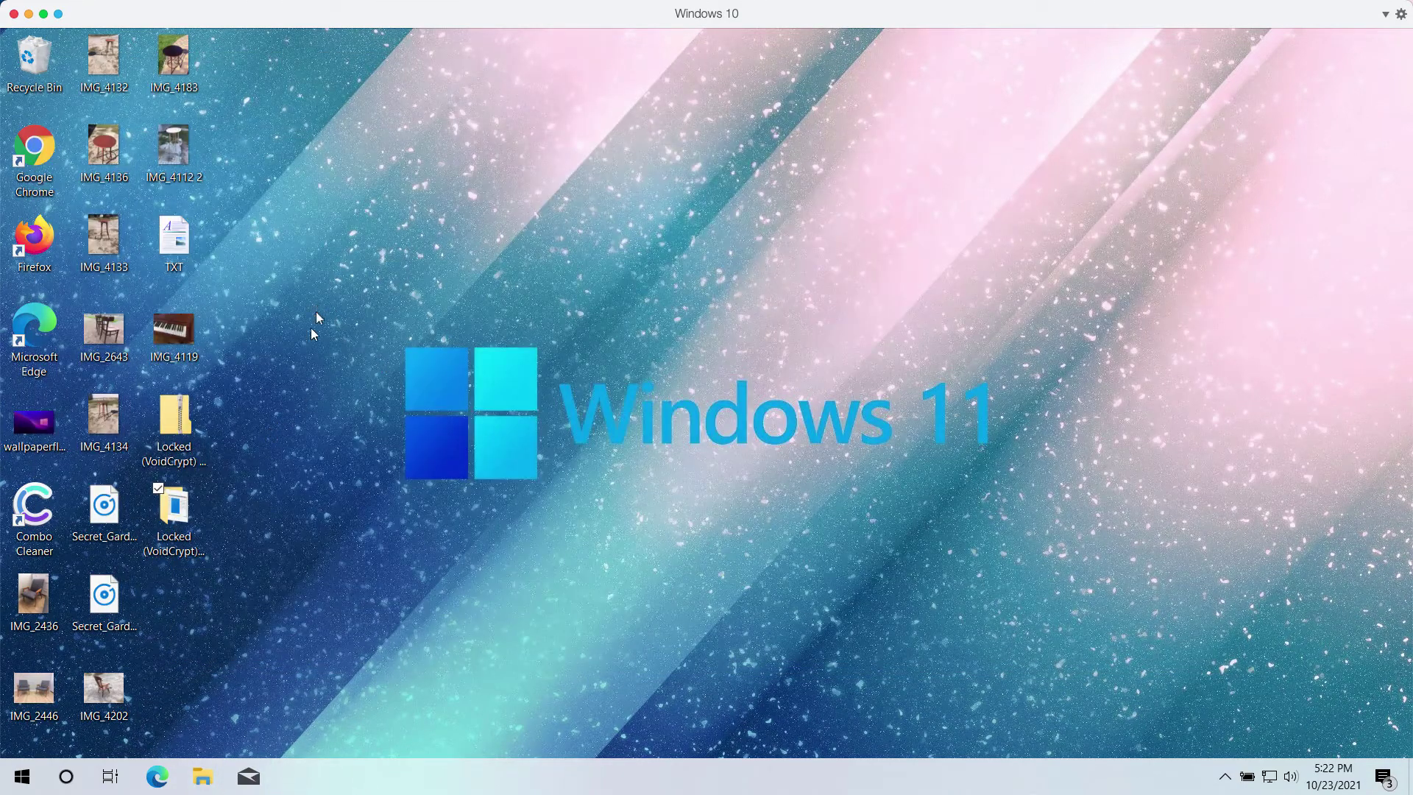
pyautogui.click(341, 517)
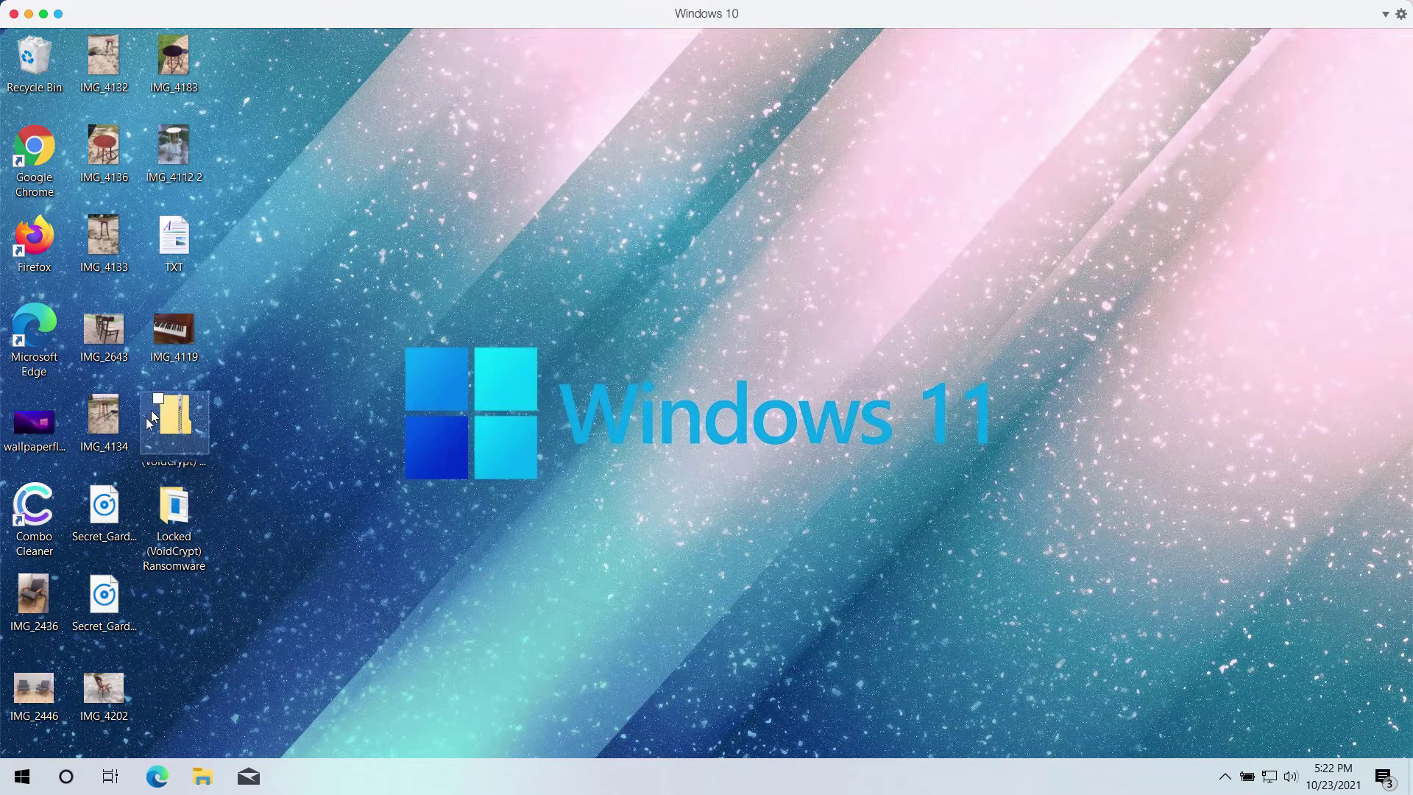
# Try starting Task Manager from the taskbar and dismiss the taskmgr.exe 'parameter is incorrect' error.
pyautogui.rightClick(538, 786)
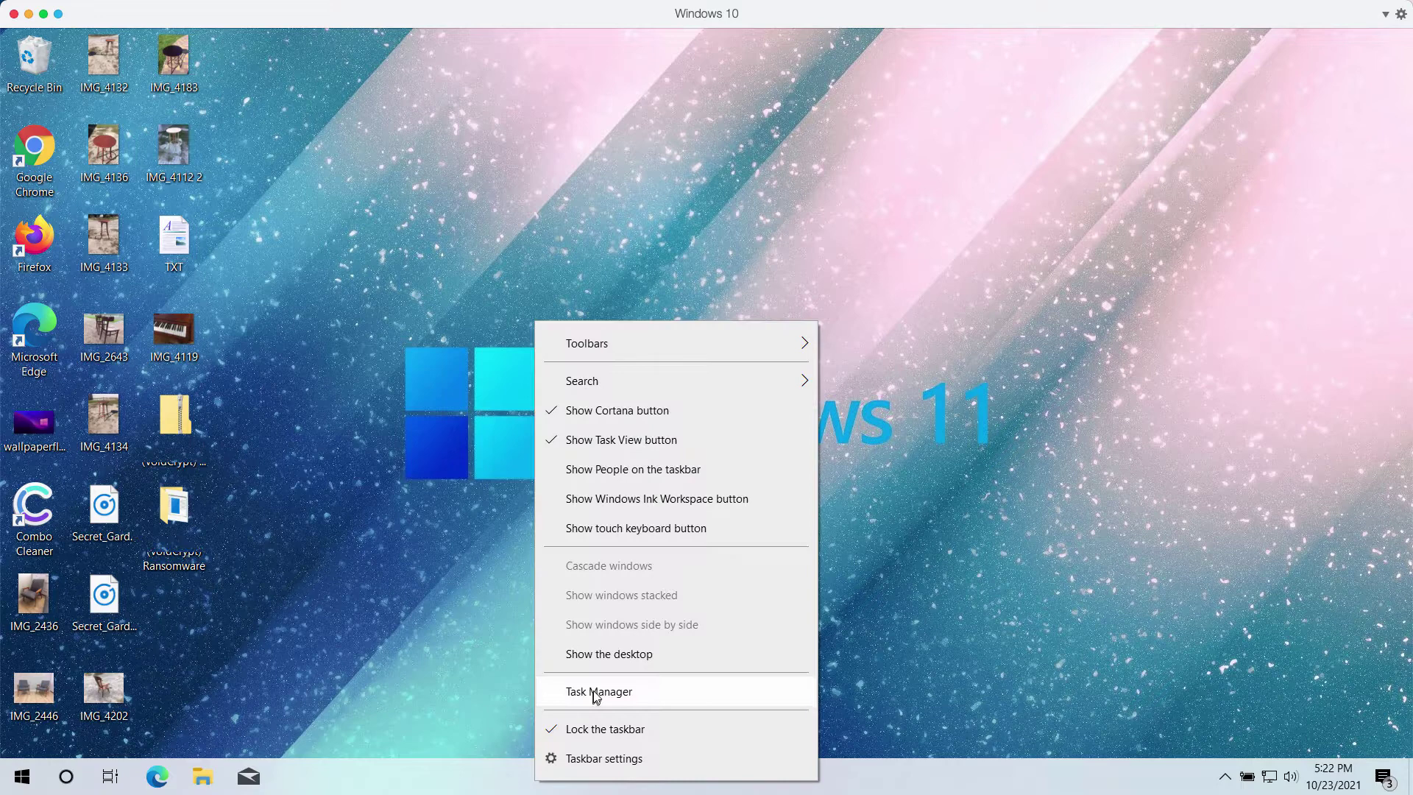
pyautogui.click(595, 695)
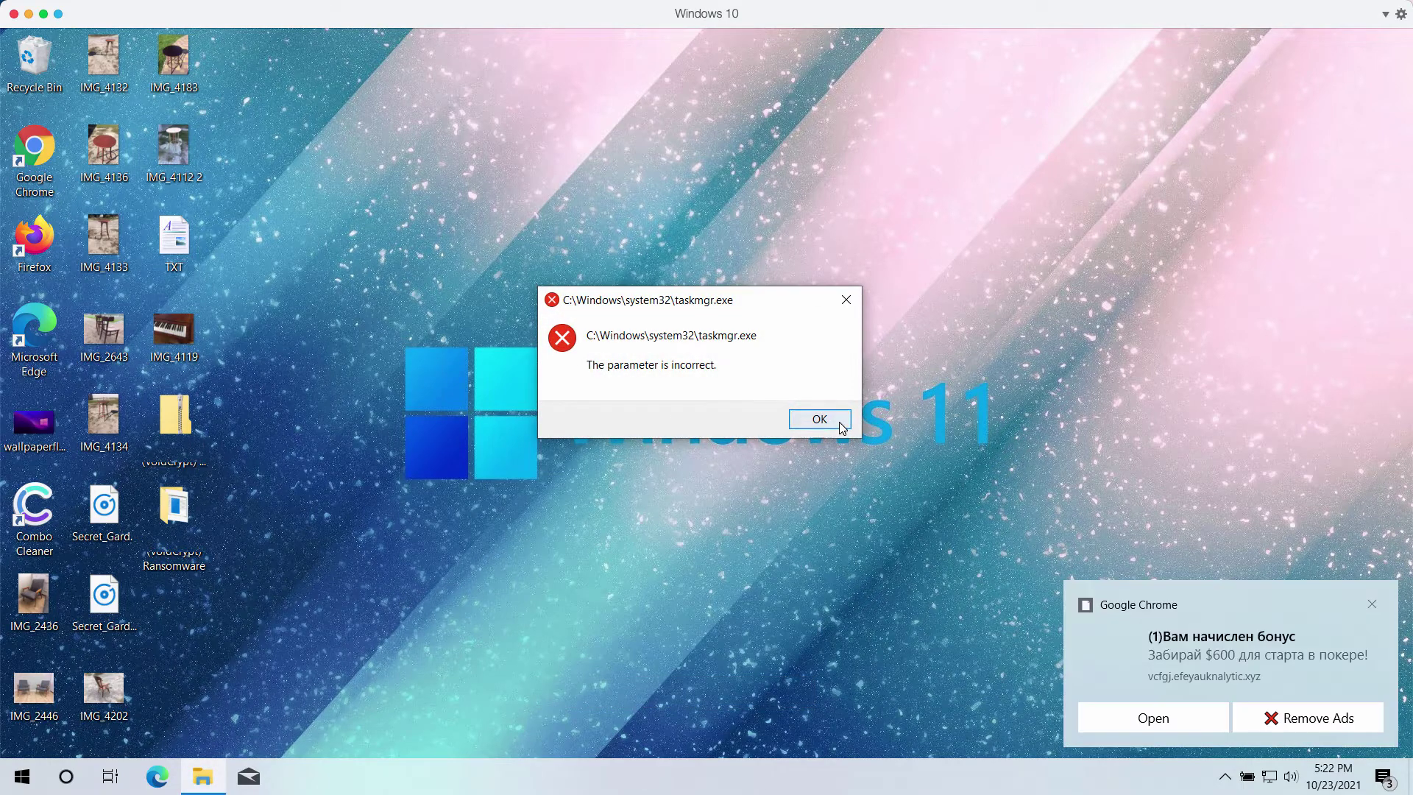
pyautogui.click(820, 420)
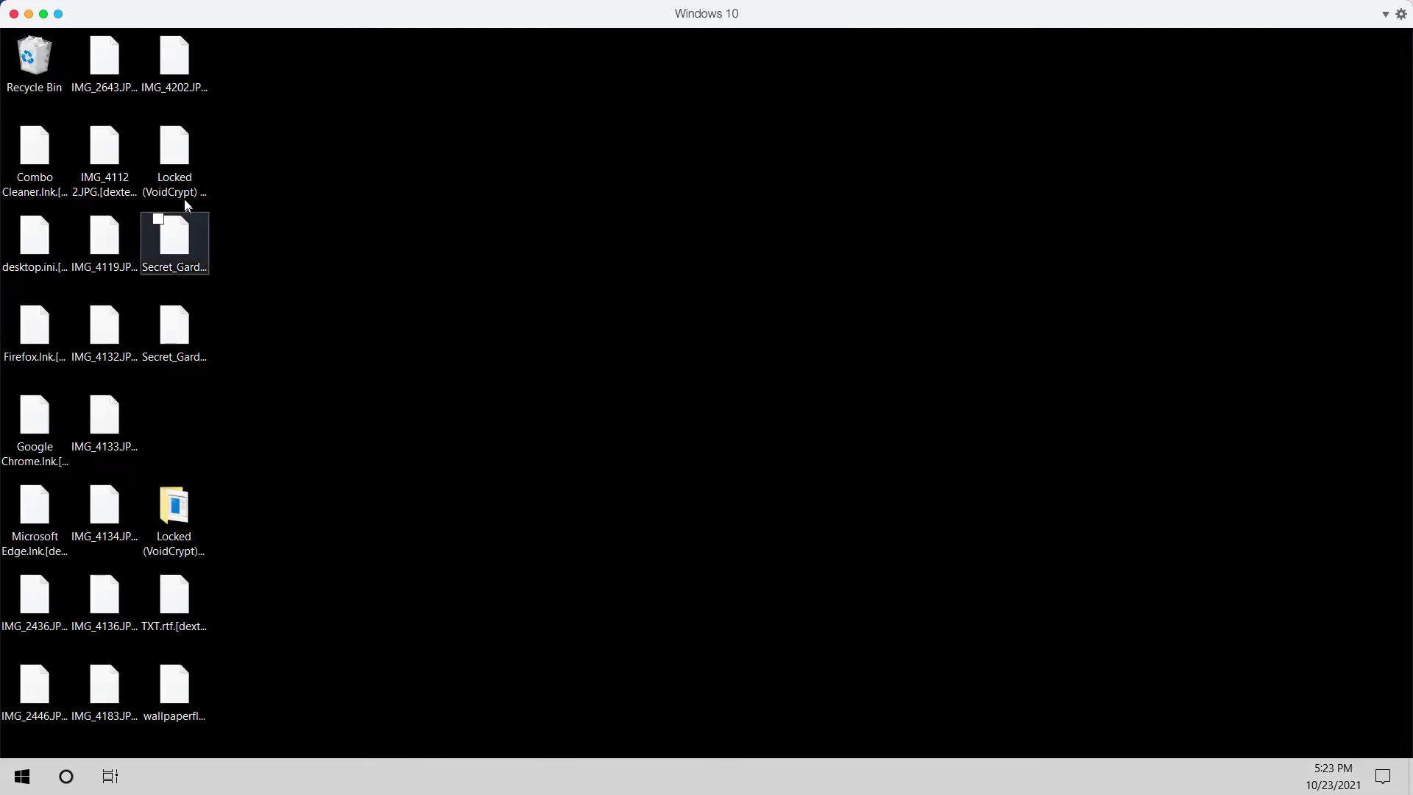
pyautogui.click(175, 160)
pyautogui.click(175, 331)
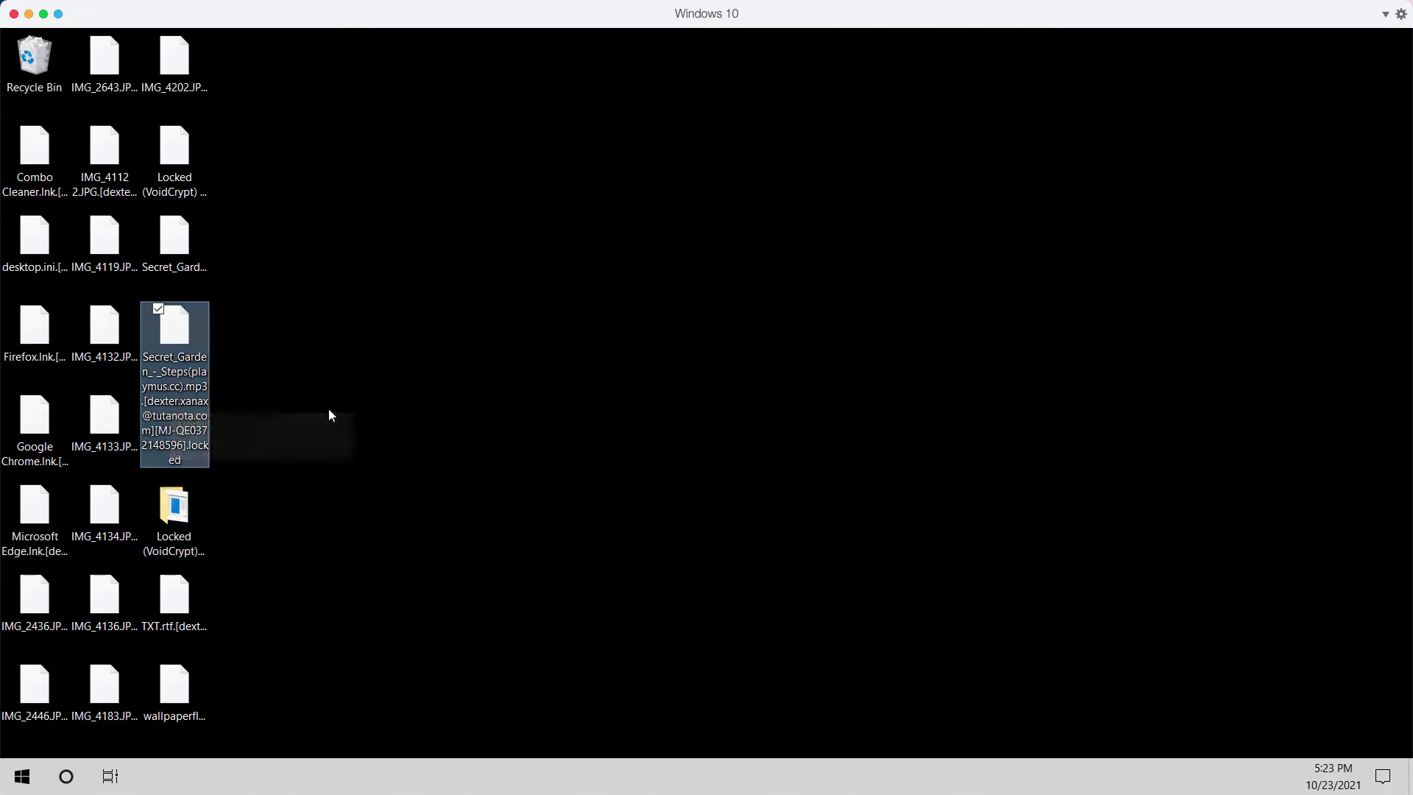
pyautogui.click(328, 415)
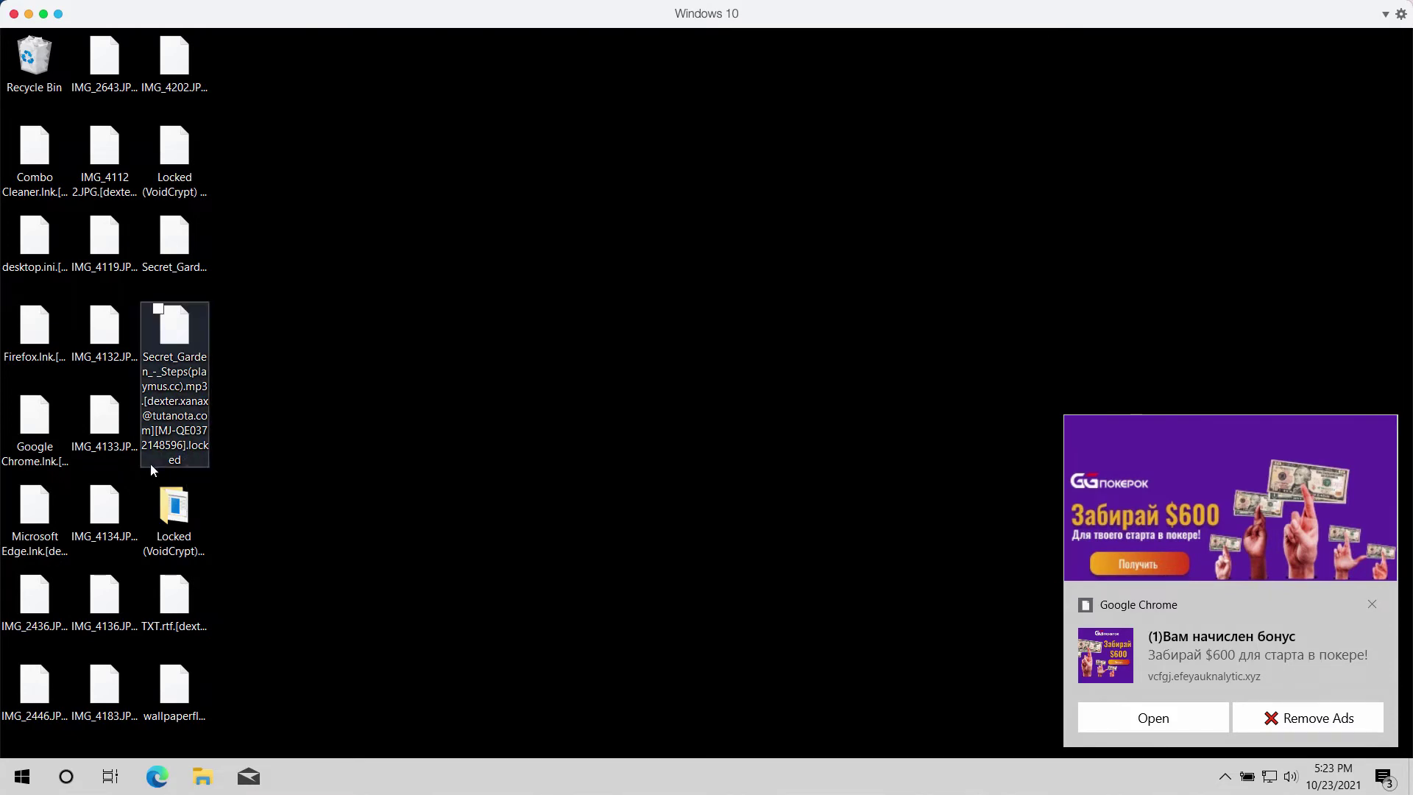
pyautogui.doubleClick(155, 452)
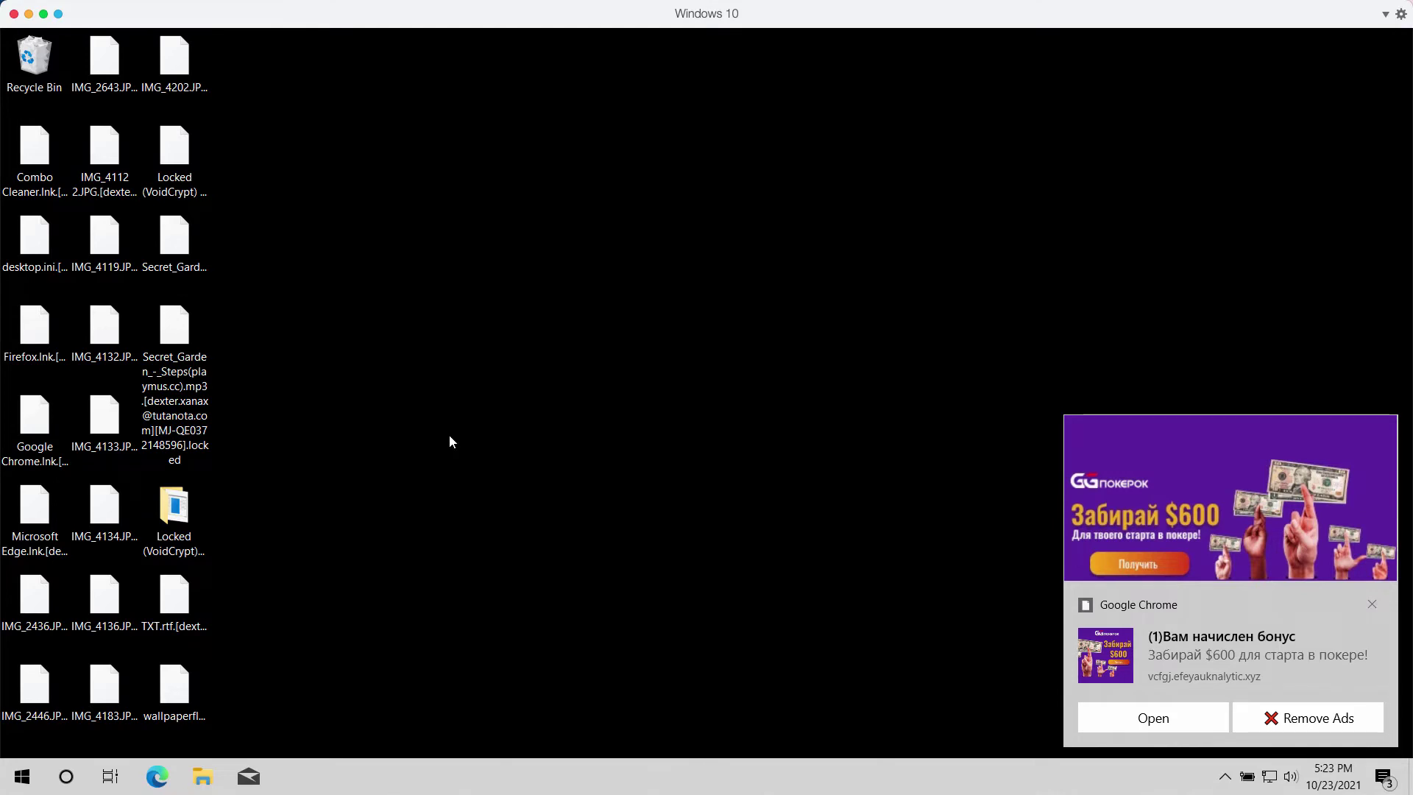
pyautogui.click(180, 150)
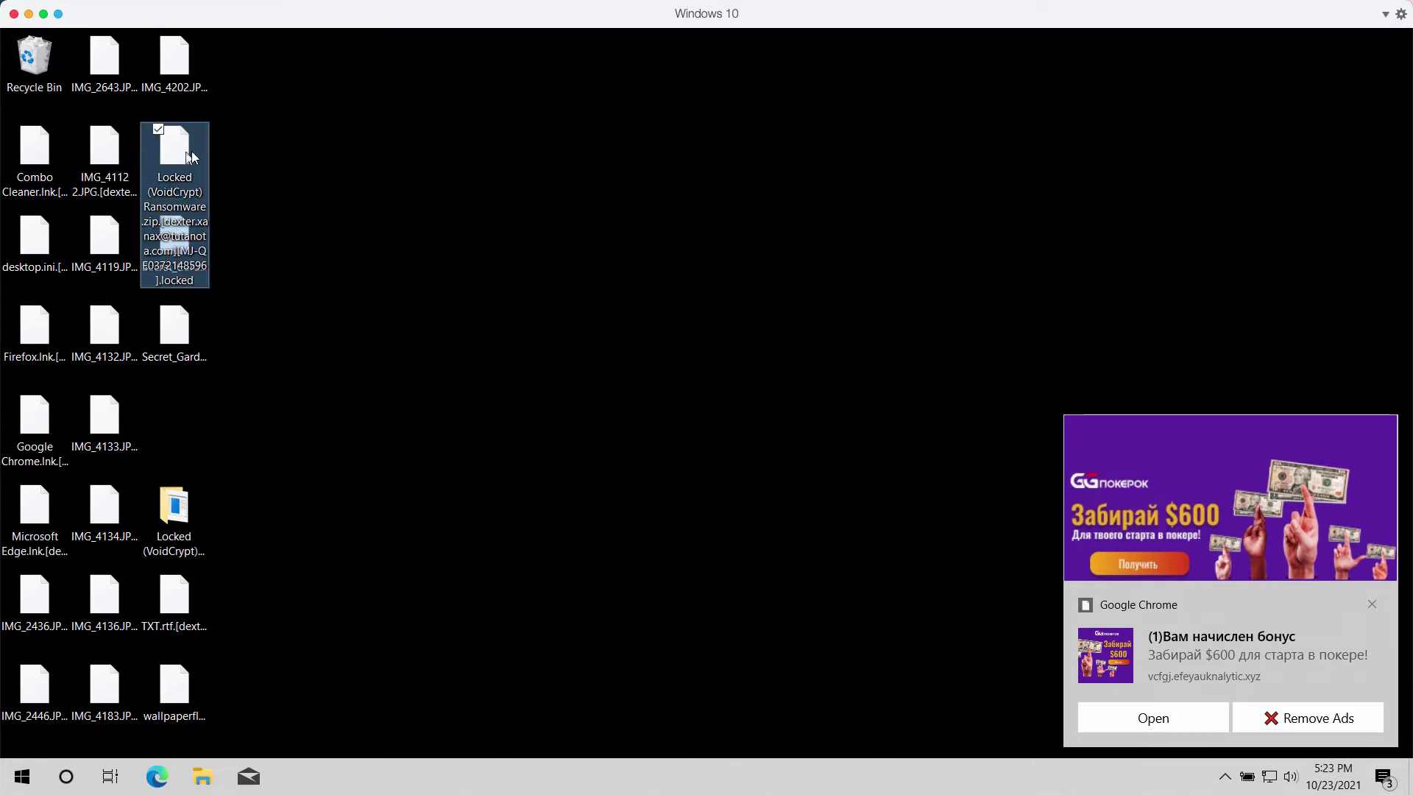
pyautogui.click(288, 163)
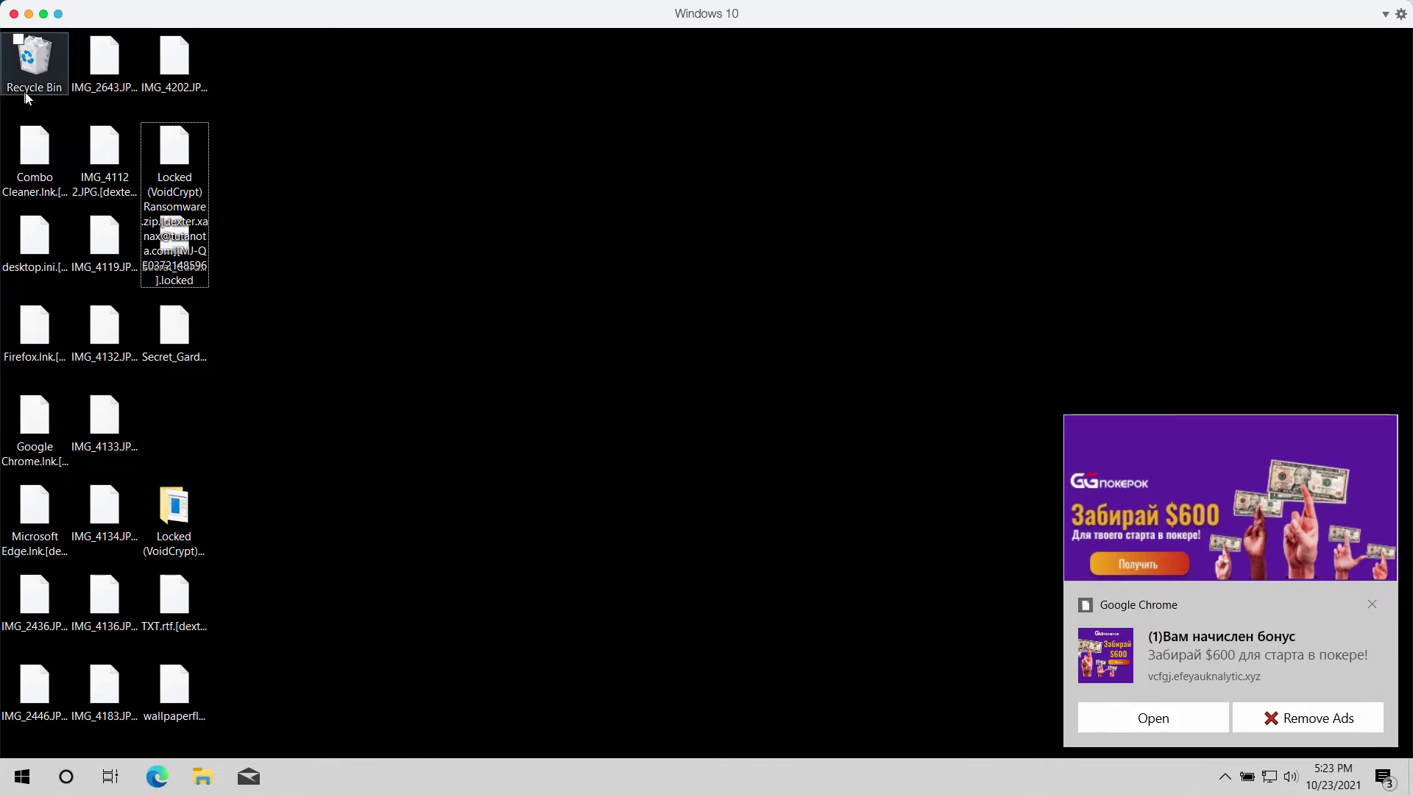
# Move the encrypted ransomware zip to the Recycle Bin and open the Windows 10 (C:) drive.
pyautogui.moveTo(174, 155); pyautogui.dragTo(34, 61)
pyautogui.press('Return')
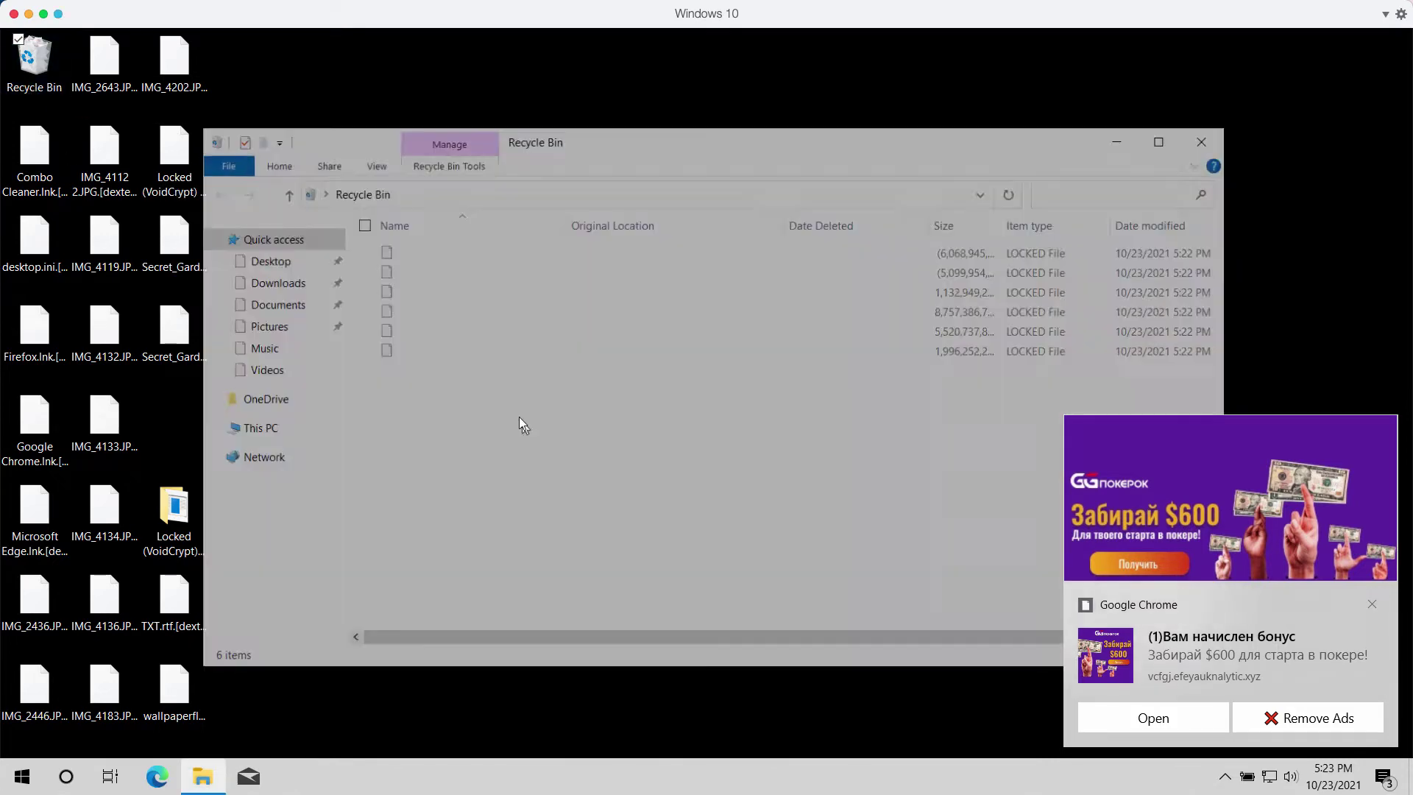
pyautogui.click(254, 428)
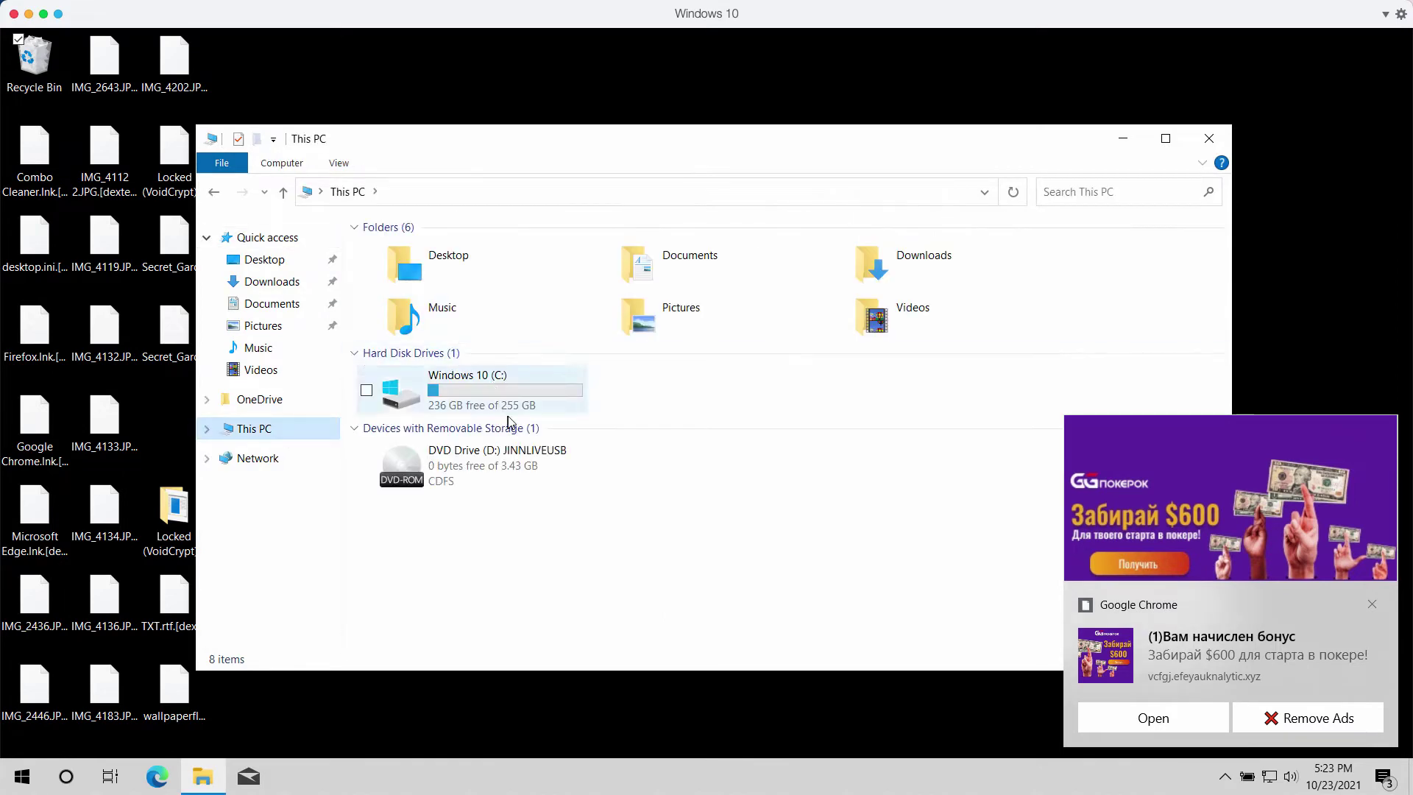
pyautogui.doubleClick(523, 381)
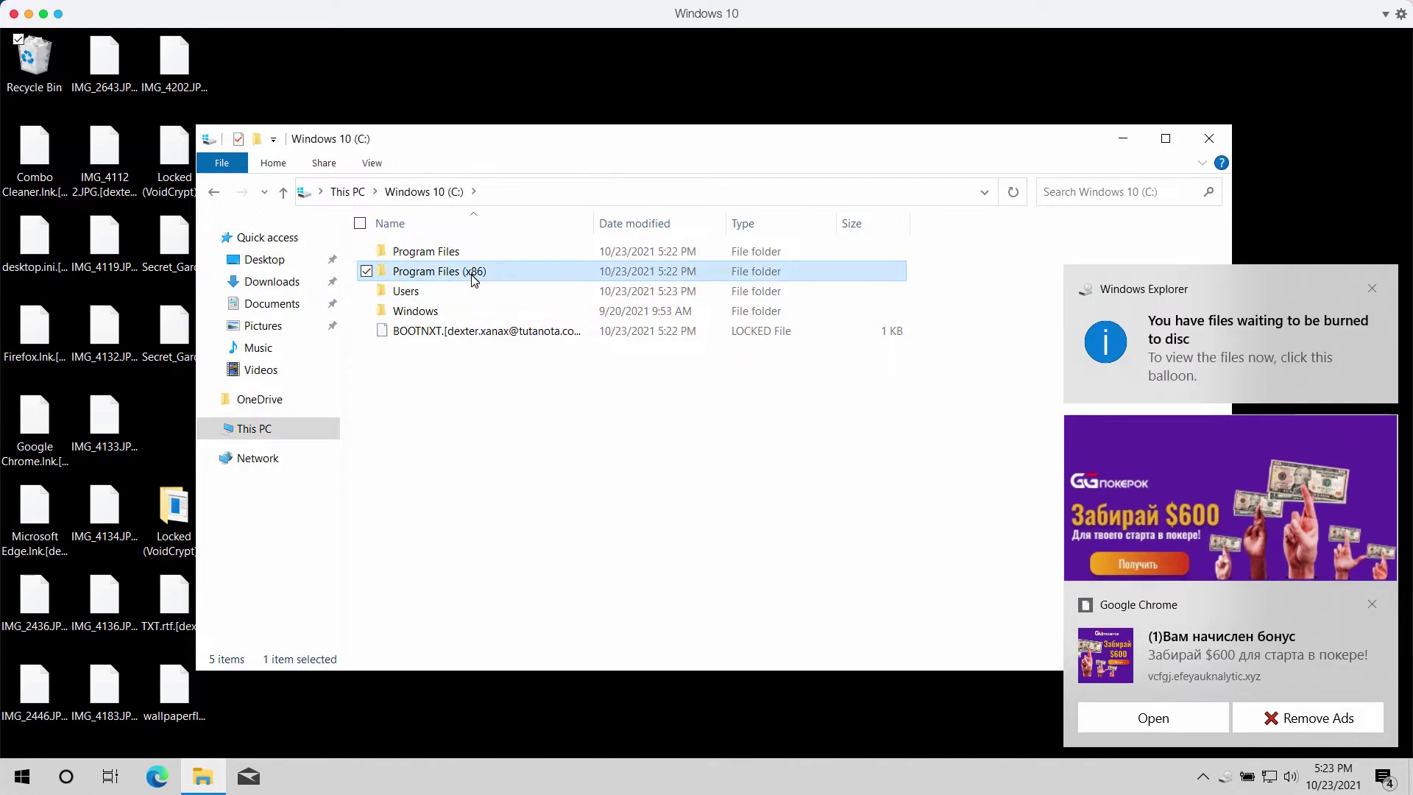
# Browse Program Files (x86) into the Internet Explorer folder and launch iexplore.
pyautogui.doubleClick(440, 270)
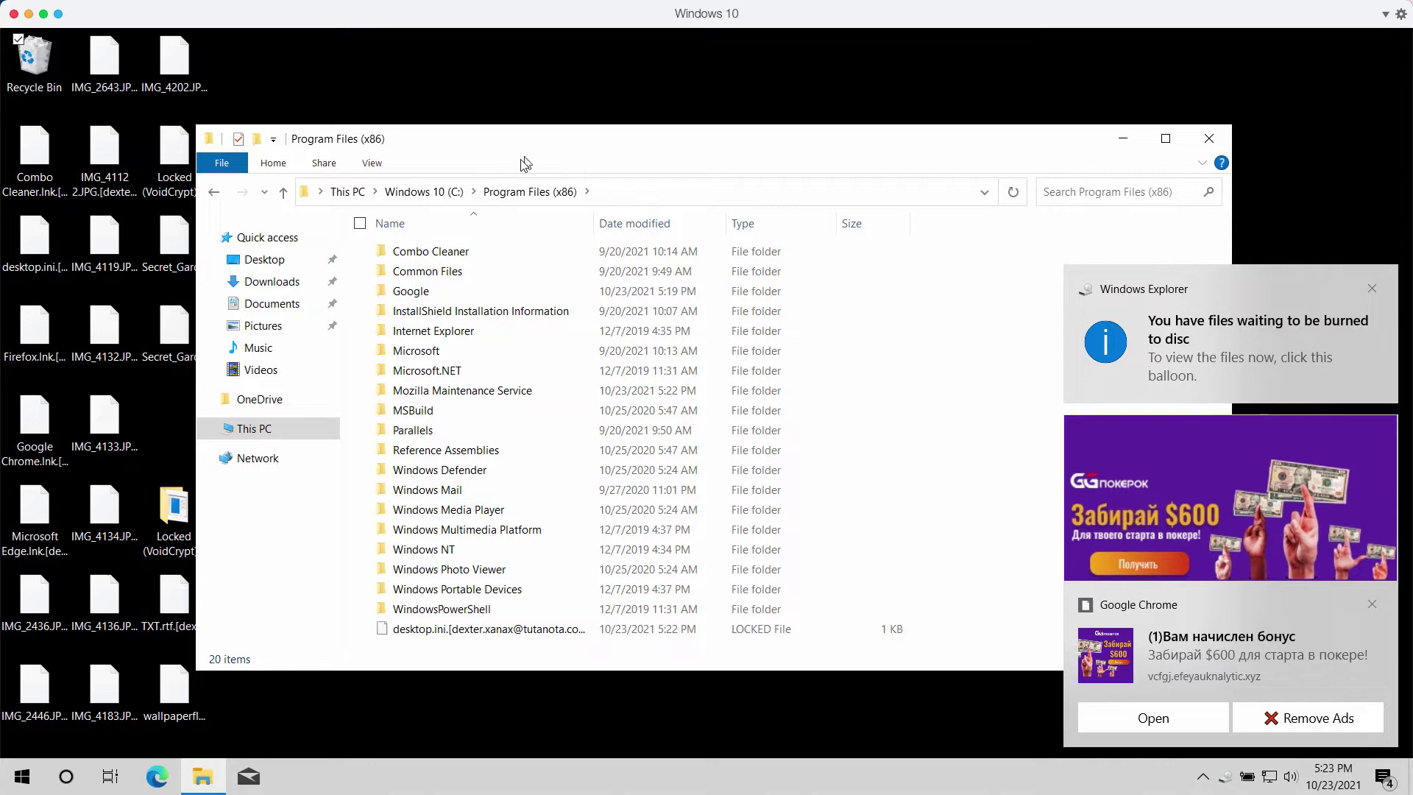
pyautogui.moveTo(537, 152); pyautogui.dragTo(500, 138)
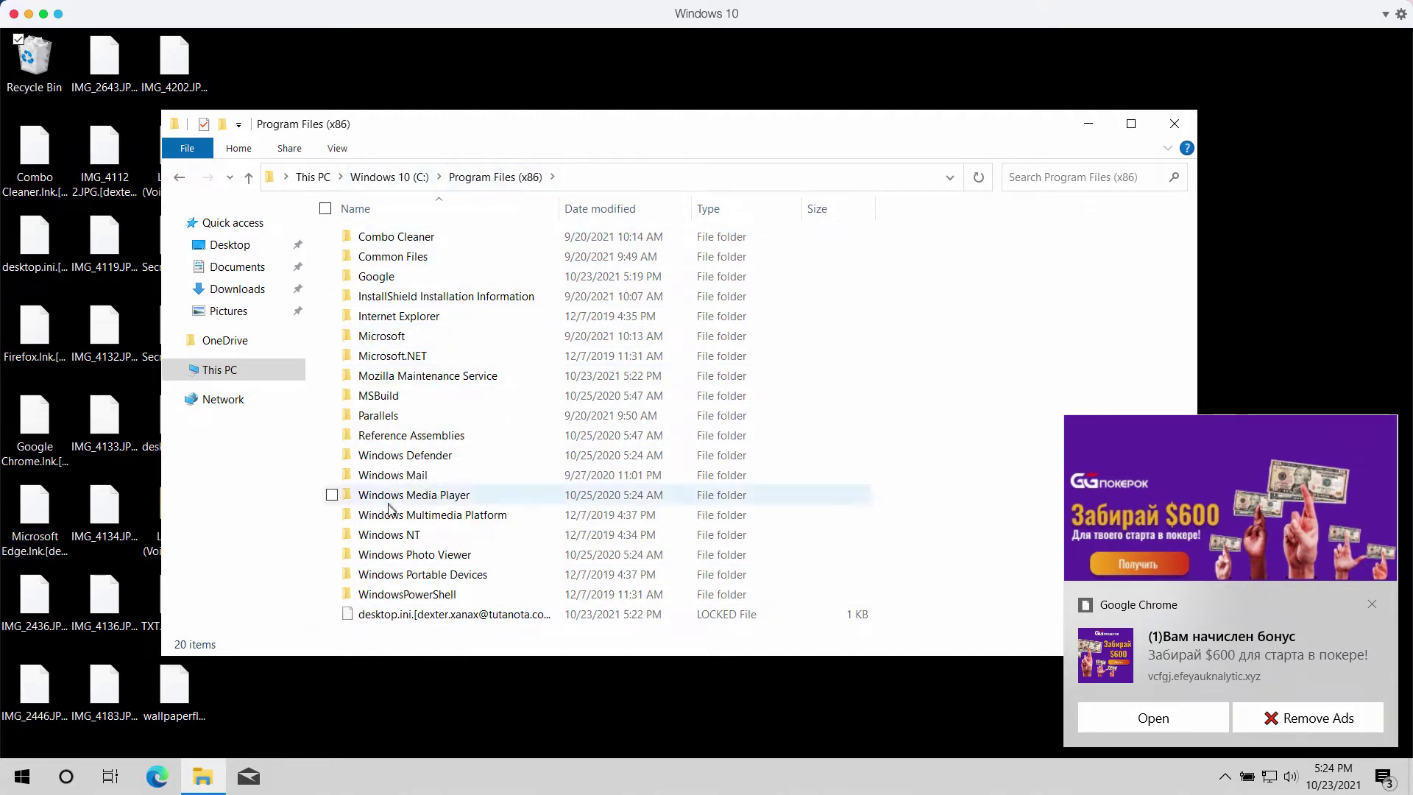
pyautogui.doubleClick(410, 320)
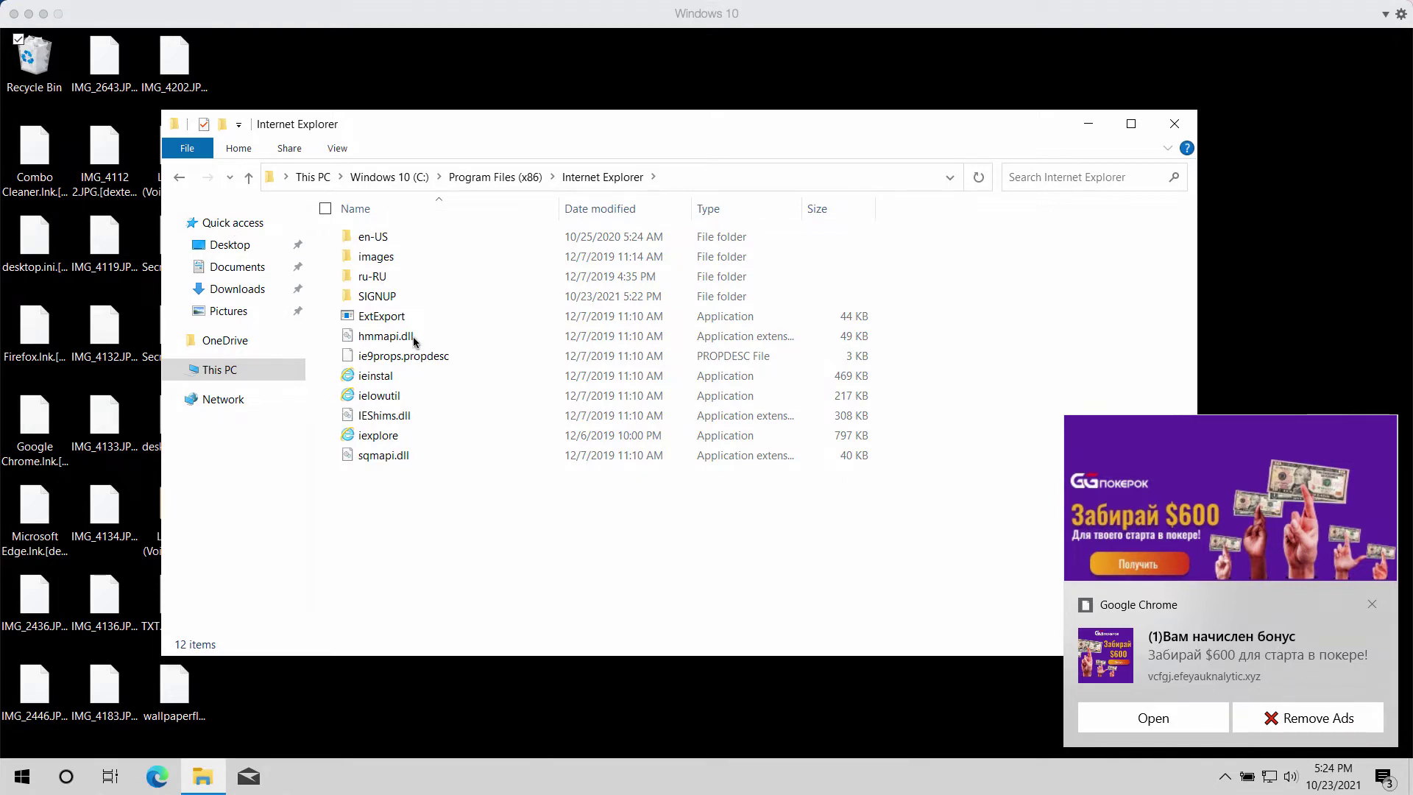
pyautogui.doubleClick(381, 436)
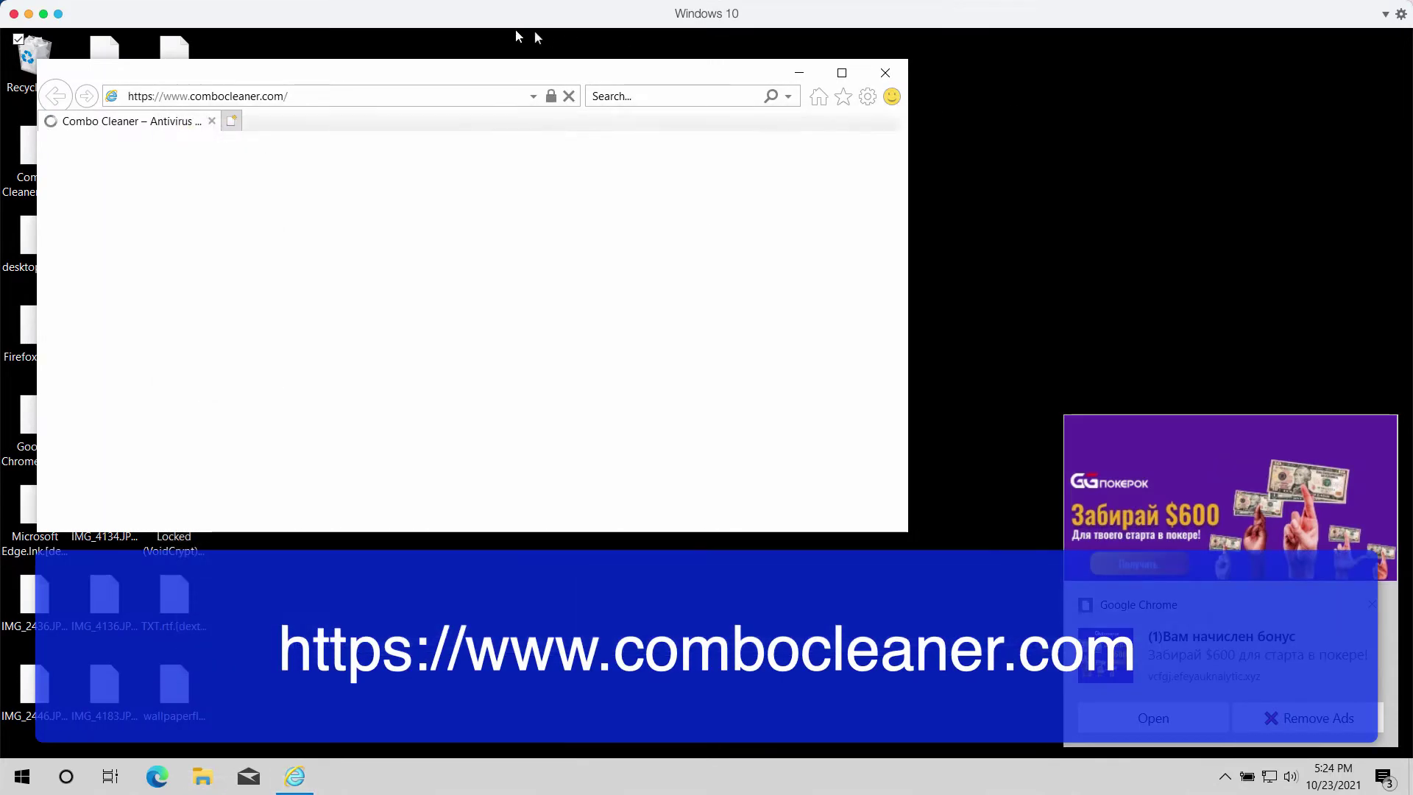
# Reposition the Internet Explorer window while scrolling combocleaner.com to the Download Combo Cleaner button.
pyautogui.moveTo(489, 66); pyautogui.dragTo(544, 103)
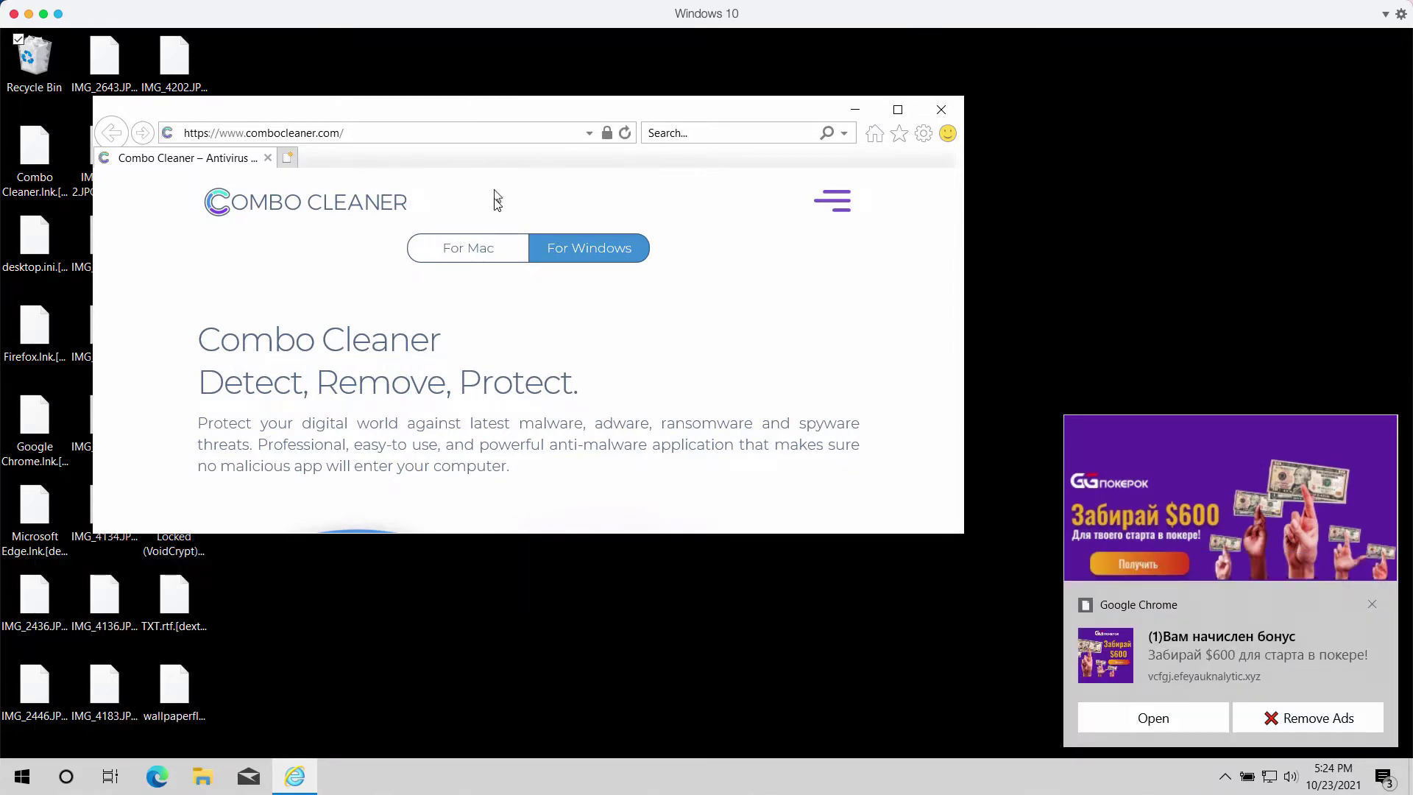
pyautogui.scroll(-5, 417, 334)
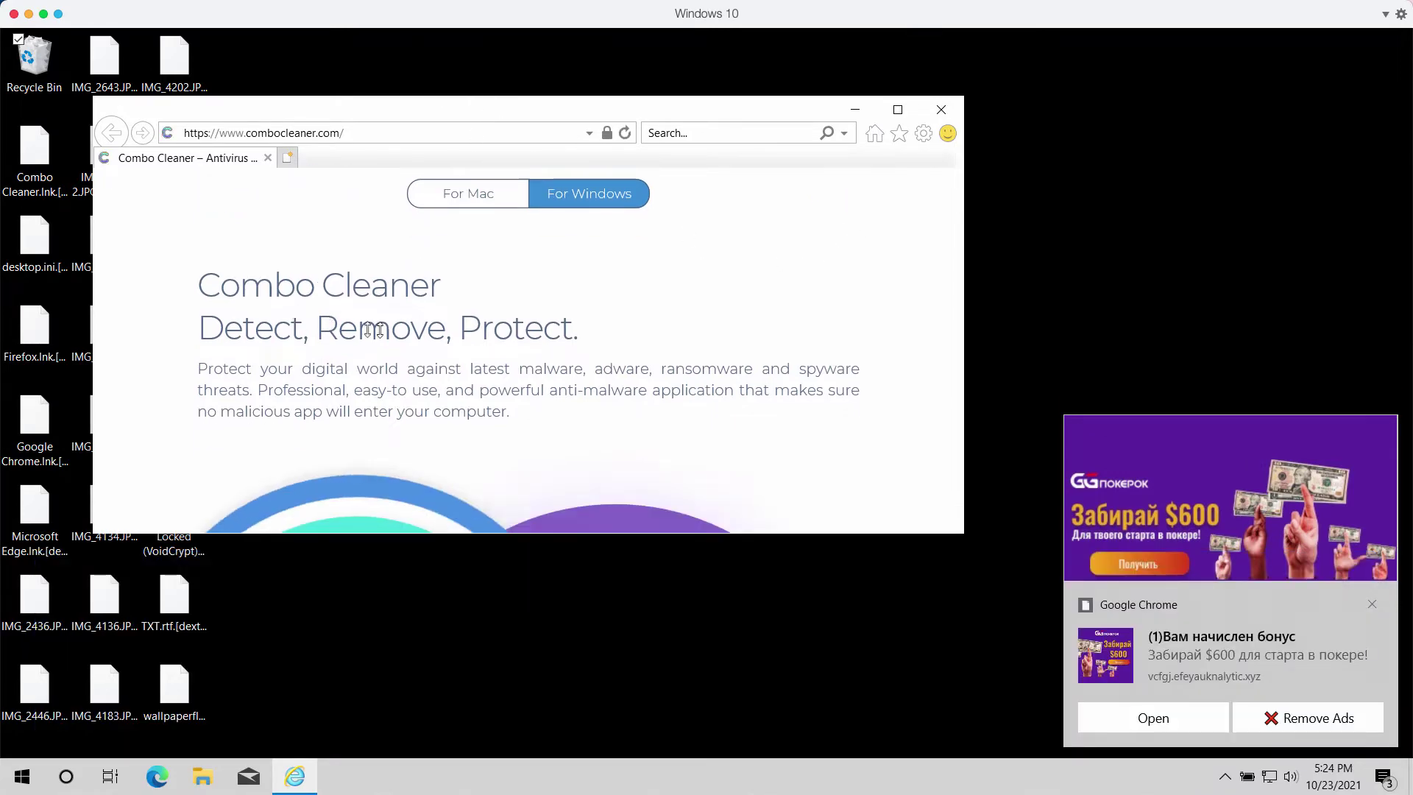
pyautogui.scroll(-5, 418, 334)
pyautogui.scroll(-5, 417, 334)
pyautogui.scroll(-5, 425, 337)
pyautogui.scroll(-5, 430, 343)
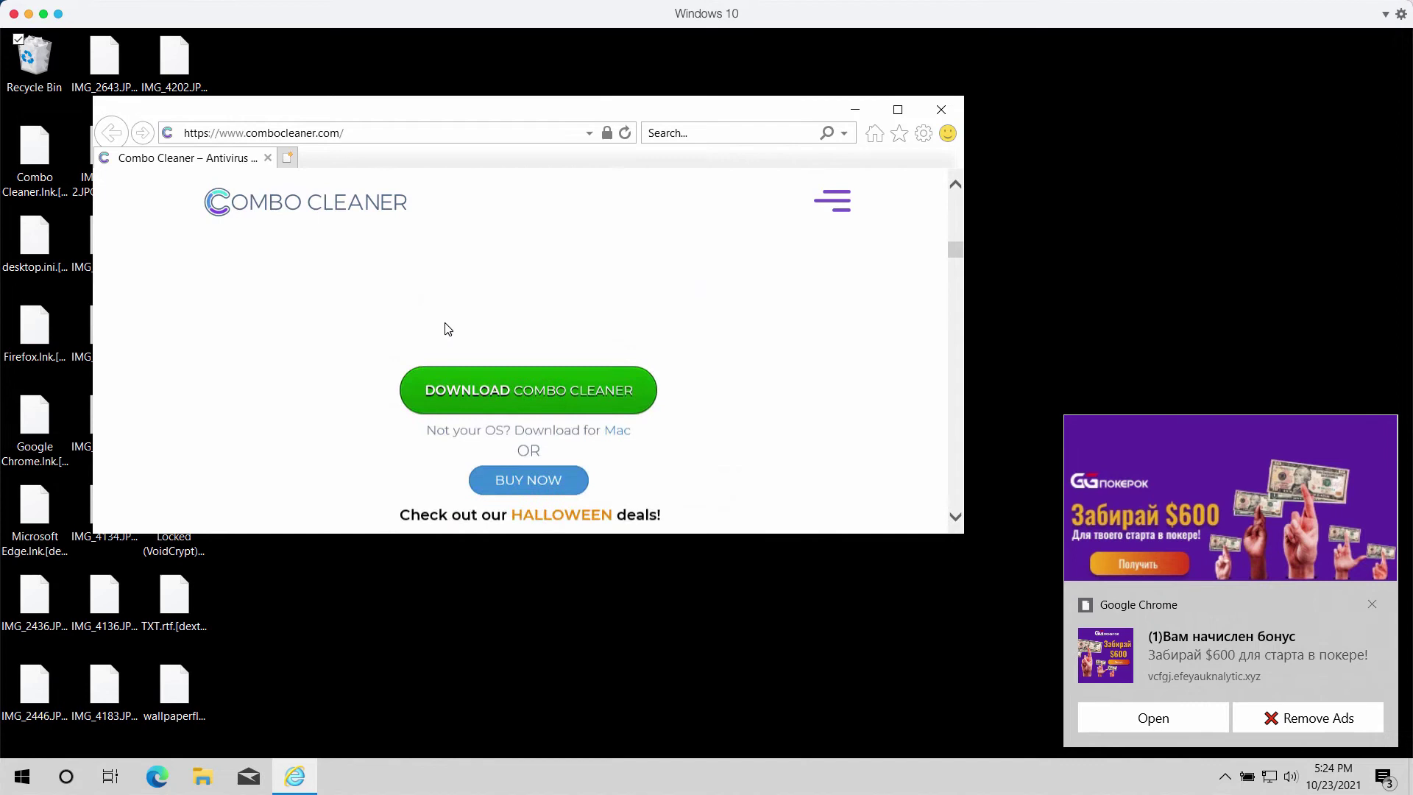
pyautogui.scroll(-3, 432, 347)
pyautogui.moveTo(402, 113); pyautogui.dragTo(459, 120)
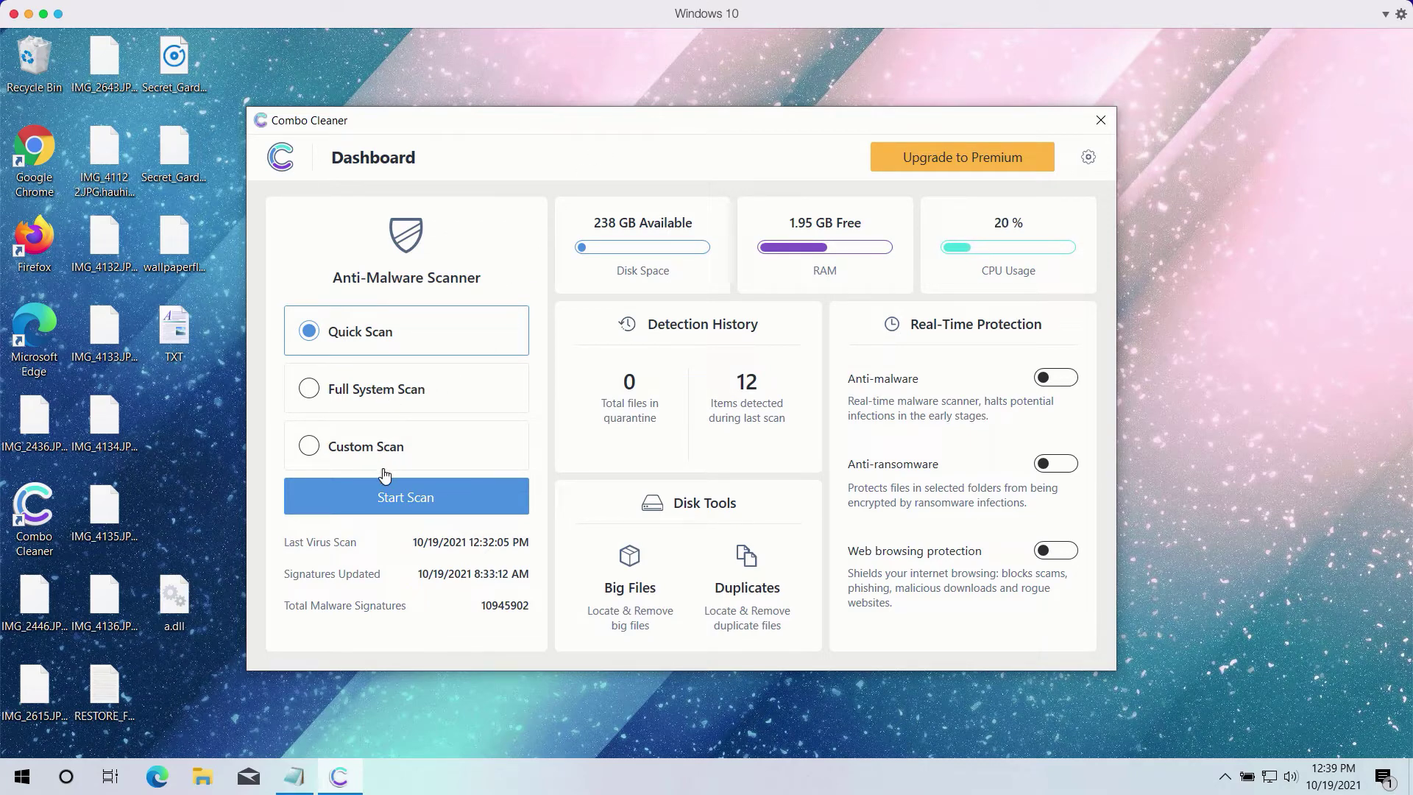
# Start the Quick Scan from the Combo Cleaner dashboard.
pyautogui.click(439, 504)
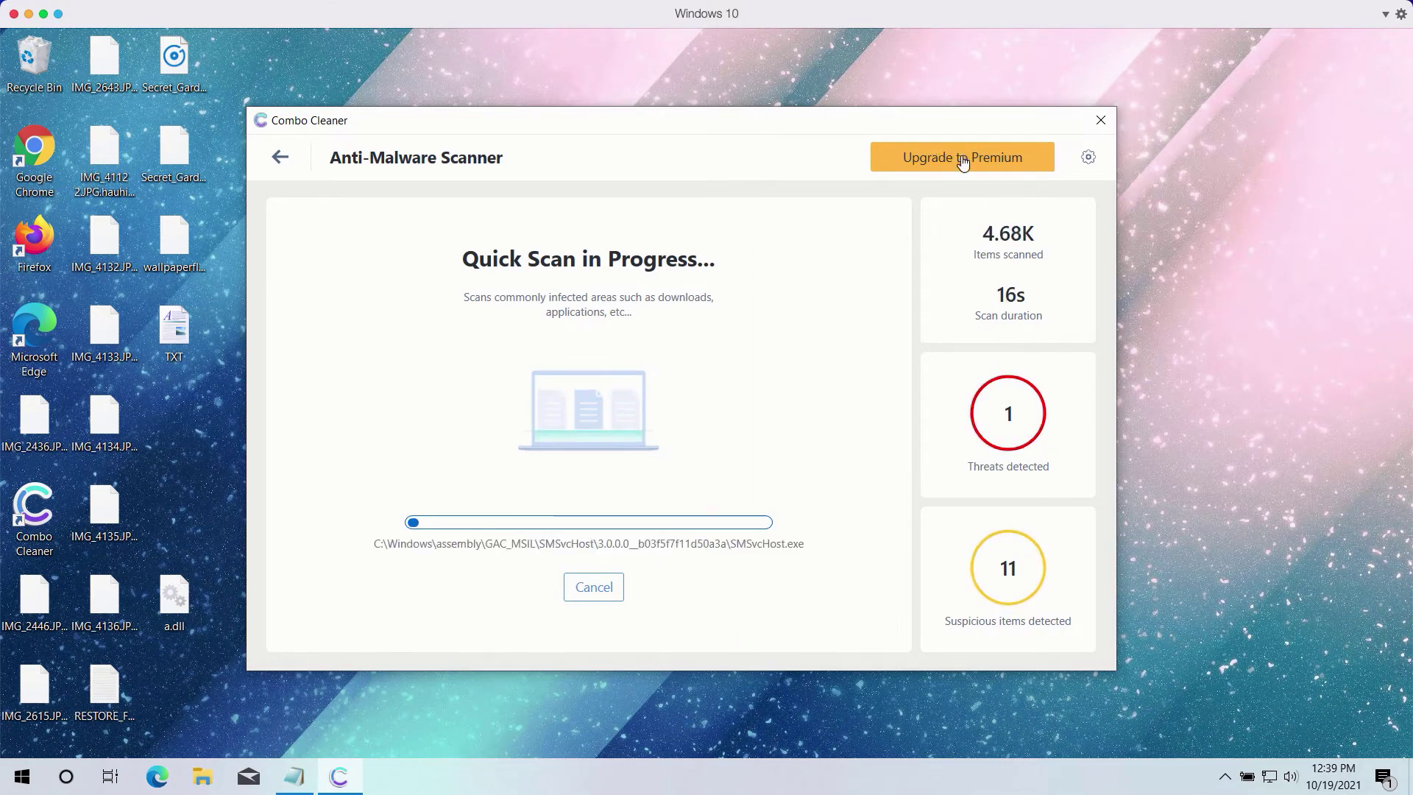
# Open Combo Cleaner's settings to the Anti-Ransomware section.
pyautogui.click(1090, 162)
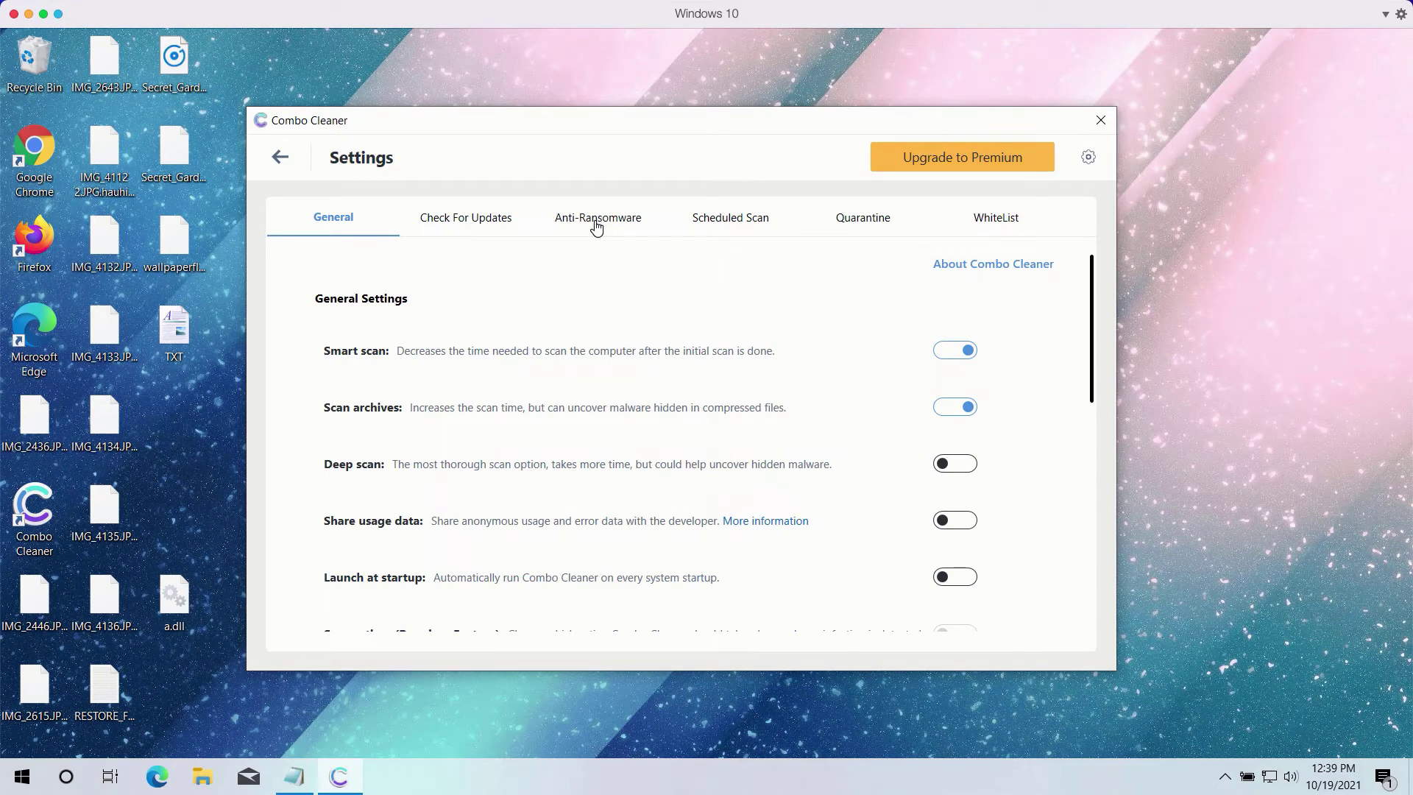
pyautogui.click(596, 225)
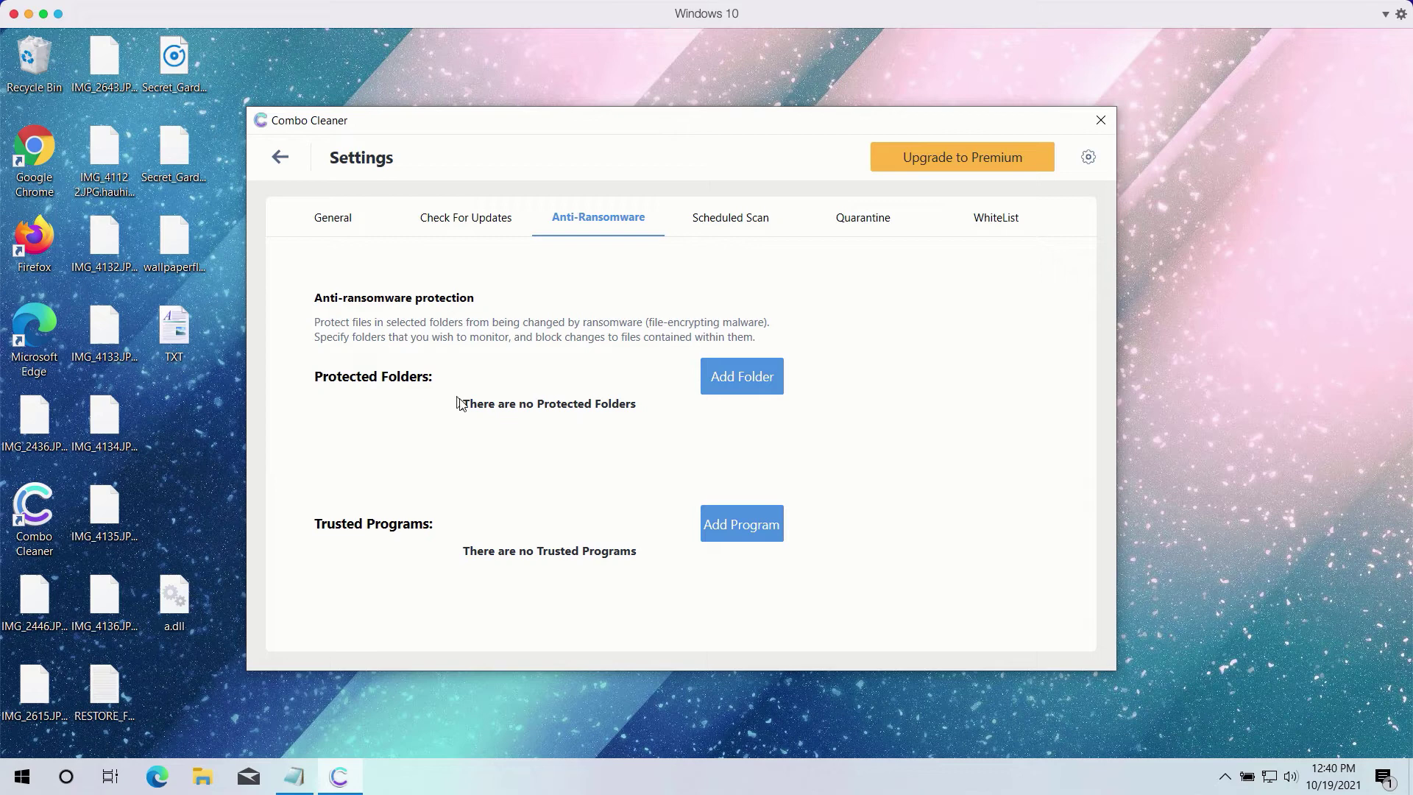
# Return to the Quick Scan in Progress view, cancel the scan, and confirm stopping it.
pyautogui.click(281, 159)
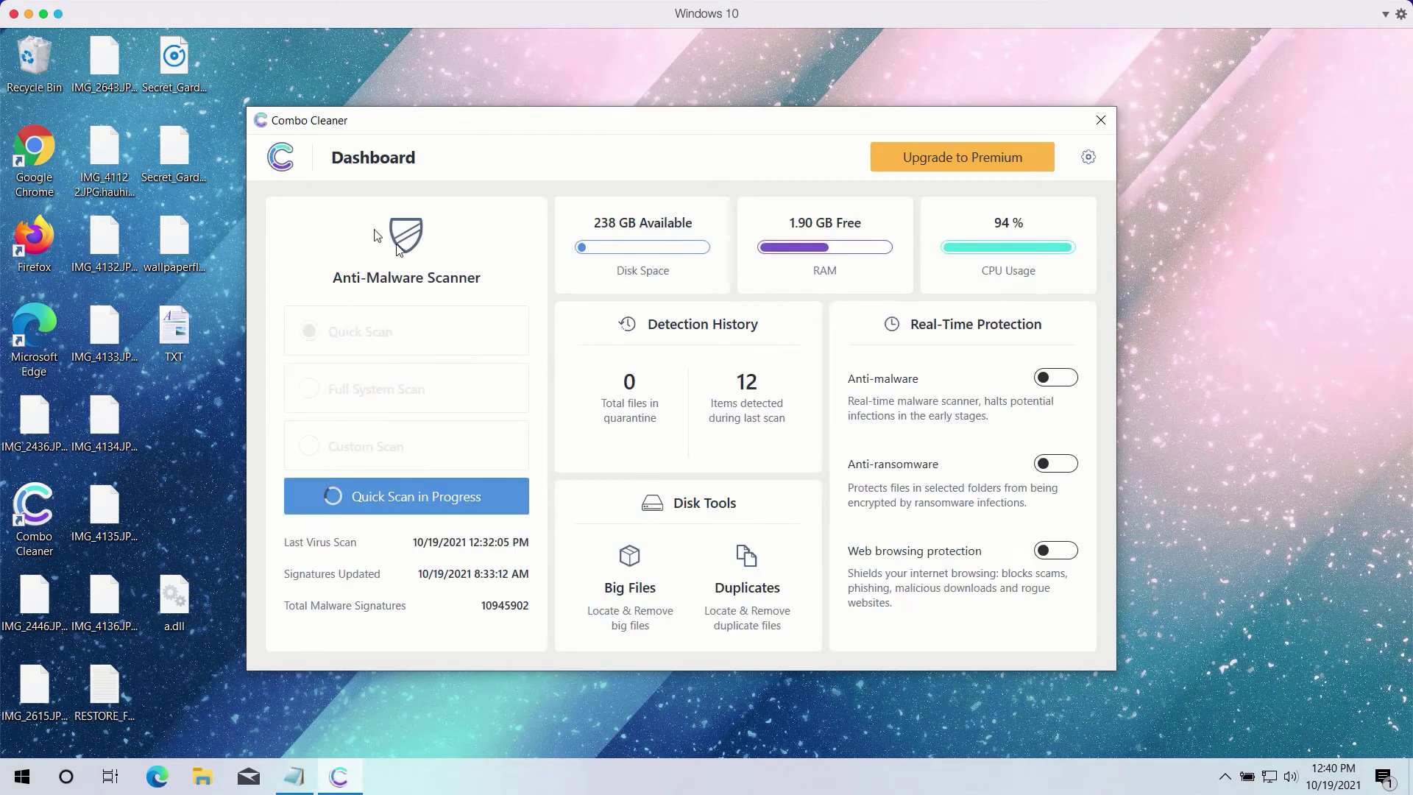
pyautogui.click(462, 500)
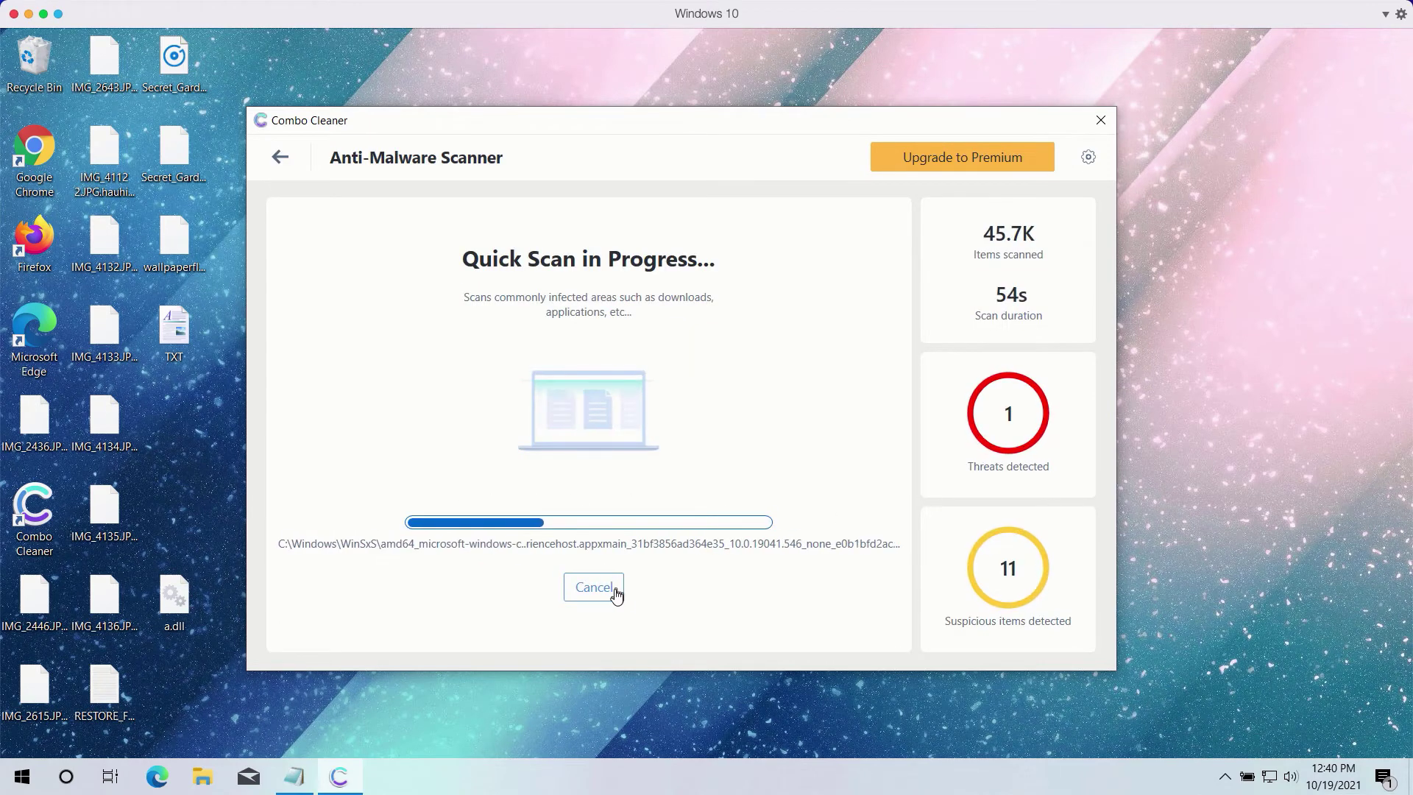
pyautogui.click(594, 586)
pyautogui.click(645, 493)
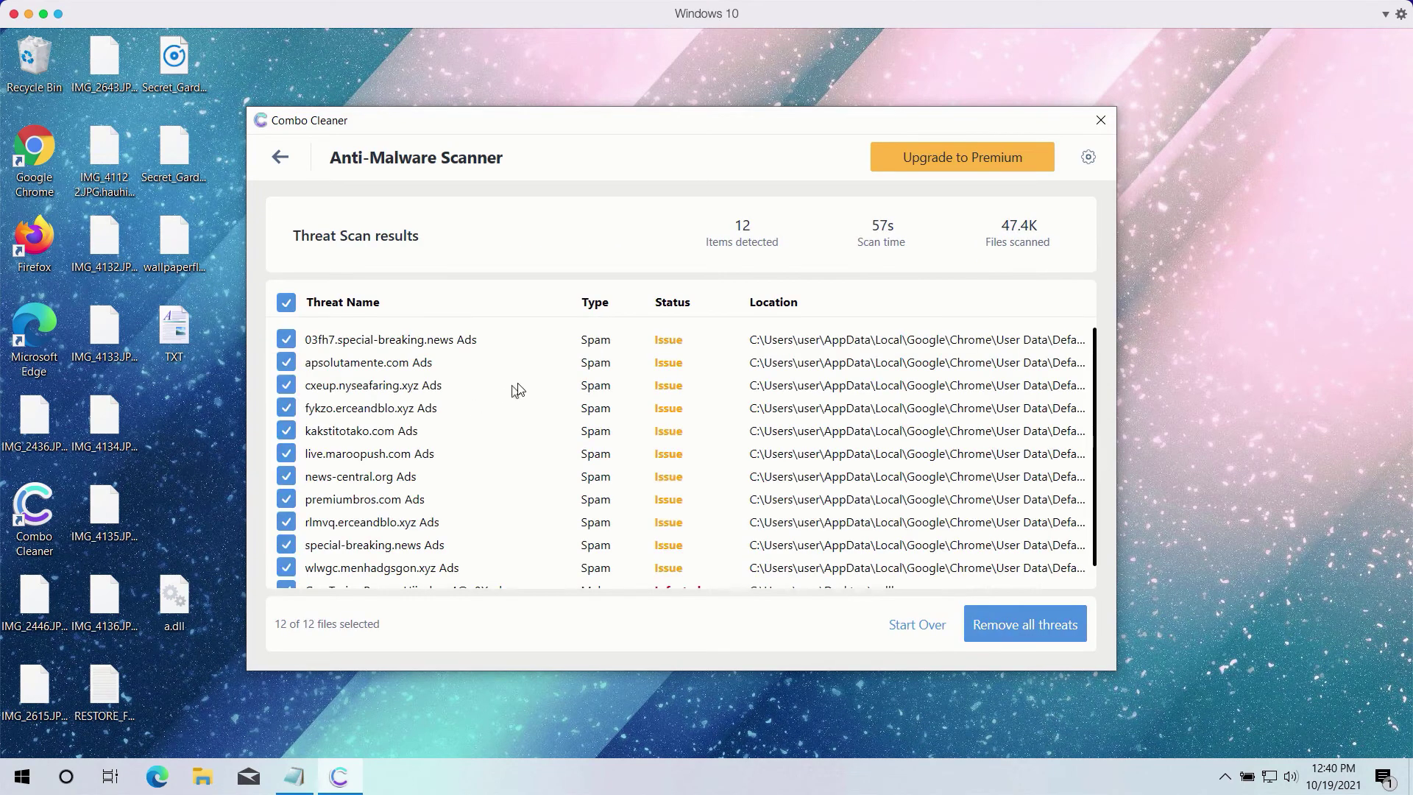
pyautogui.scroll(-1, 823, 483)
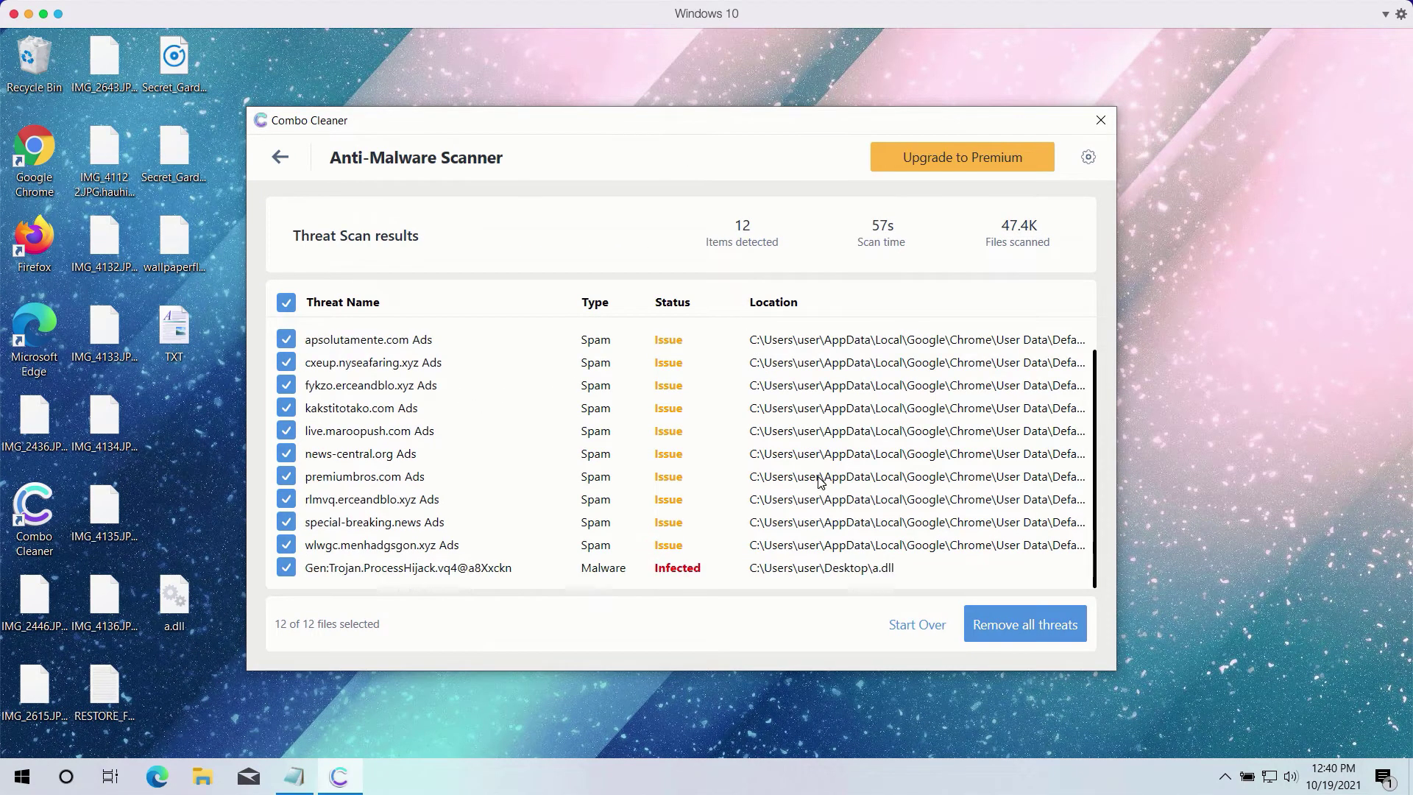
pyautogui.scroll(1, 716, 433)
pyautogui.scroll(-1, 715, 433)
pyautogui.scroll(1, 558, 457)
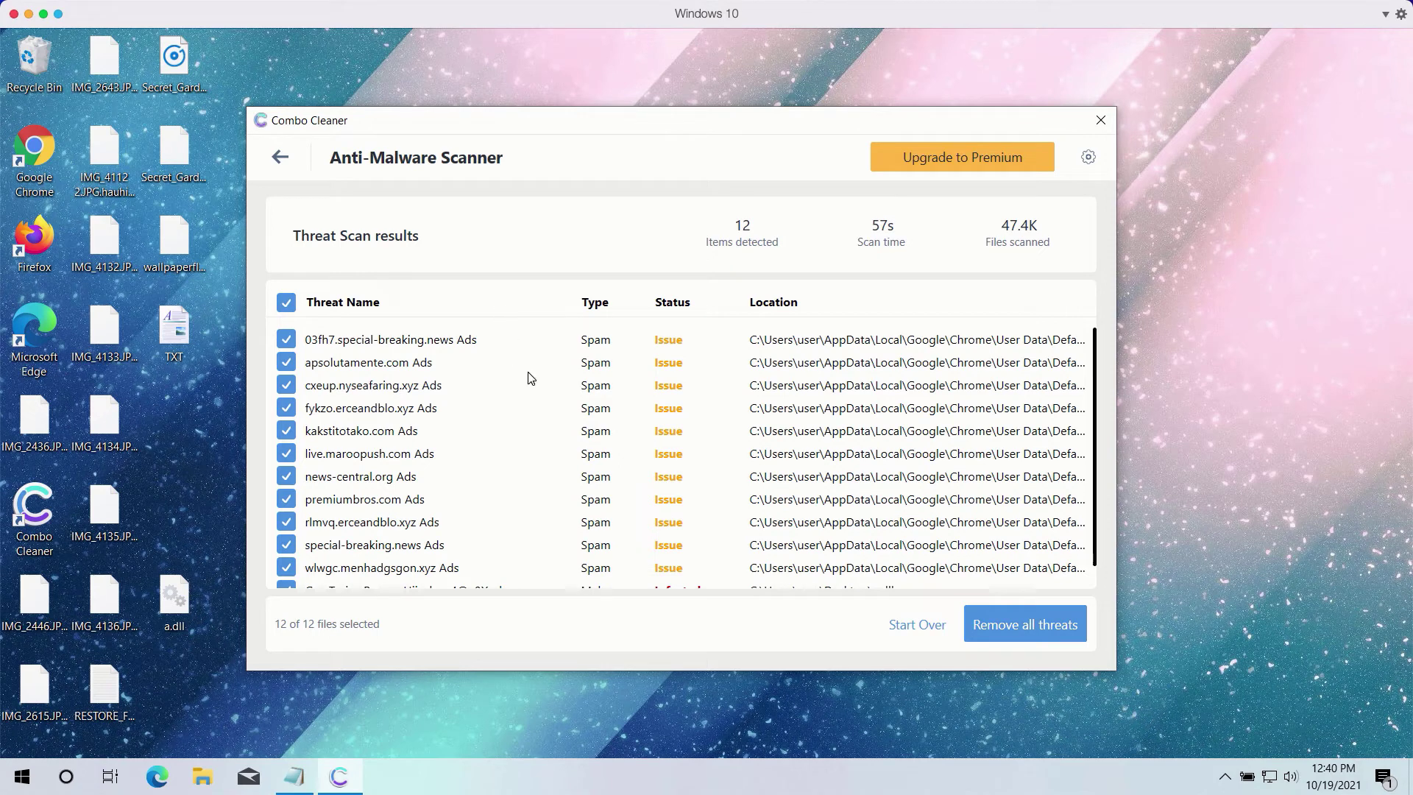
pyautogui.scroll(-1, 525, 379)
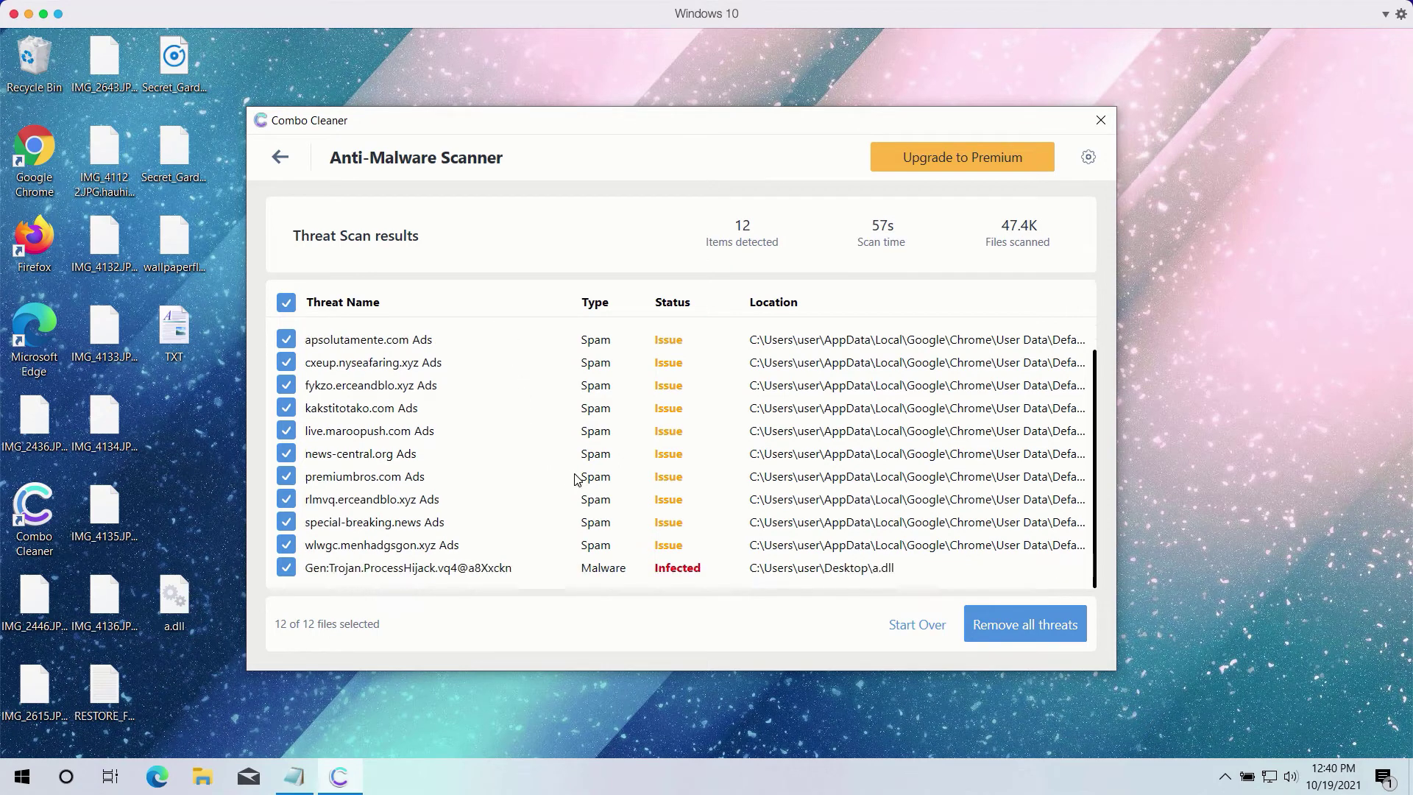